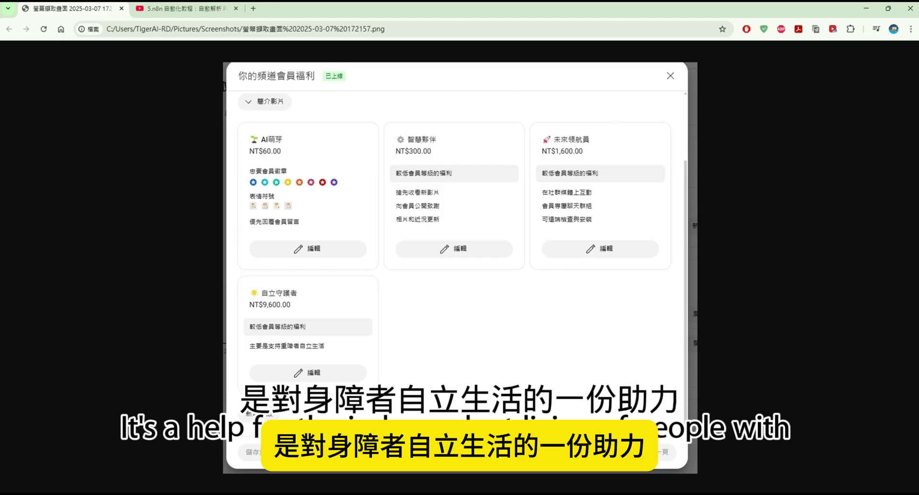
pyautogui.click(205, 9)
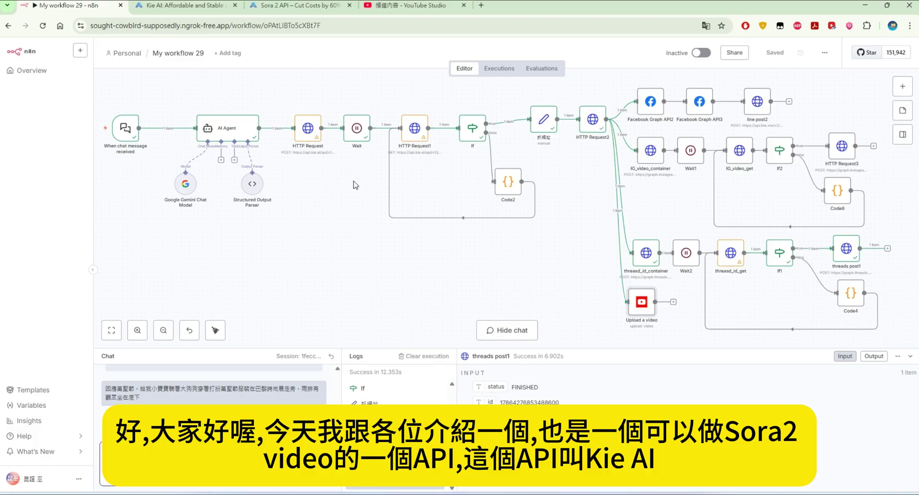
# Examine the credit balance and credit packages on the Kie AI Billing page.
pyautogui.click(159, 8)
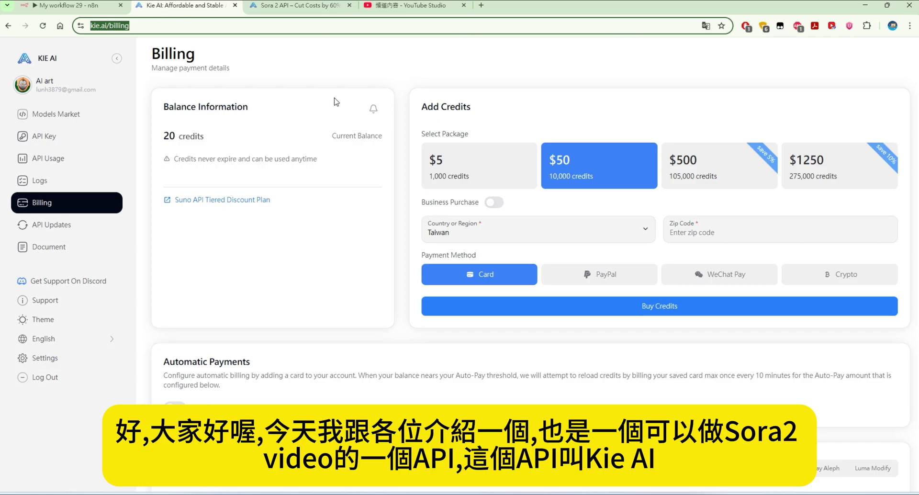
pyautogui.scroll(-3, 327, 170)
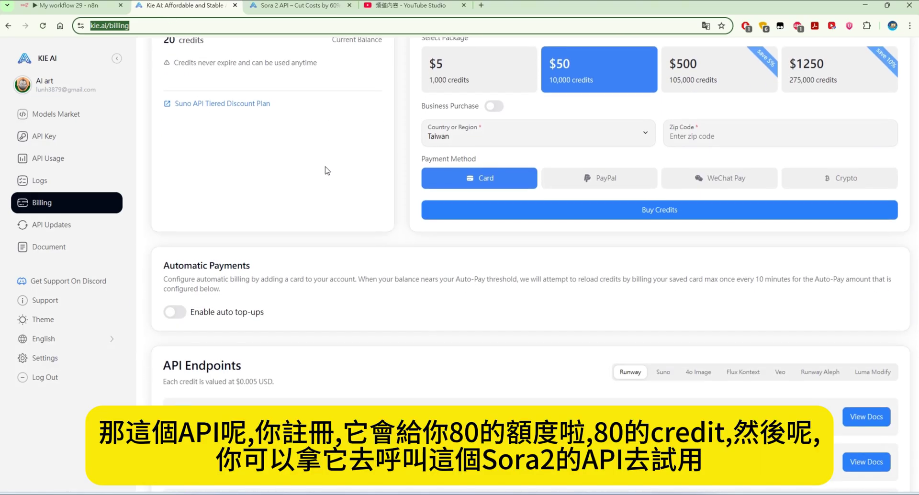
pyautogui.scroll(3, 327, 170)
pyautogui.scroll(-1, 347, 180)
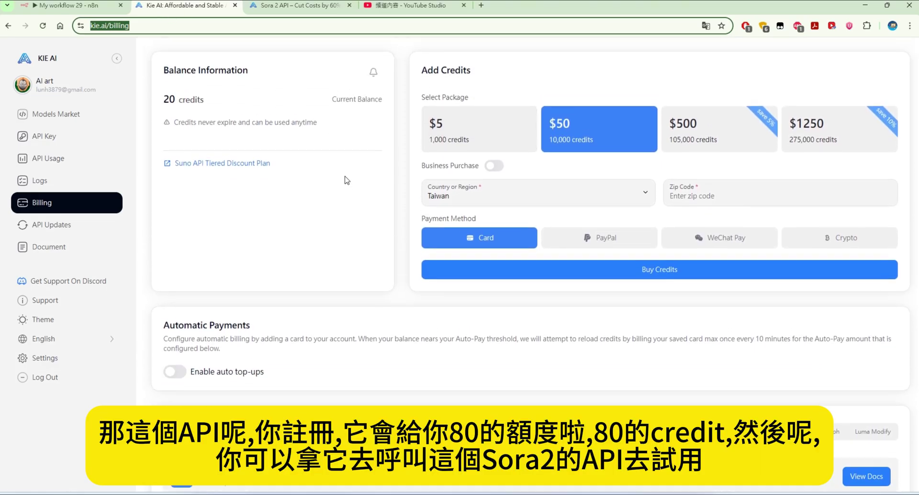
pyautogui.scroll(2, 347, 180)
pyautogui.moveTo(164, 136); pyautogui.dragTo(217, 133)
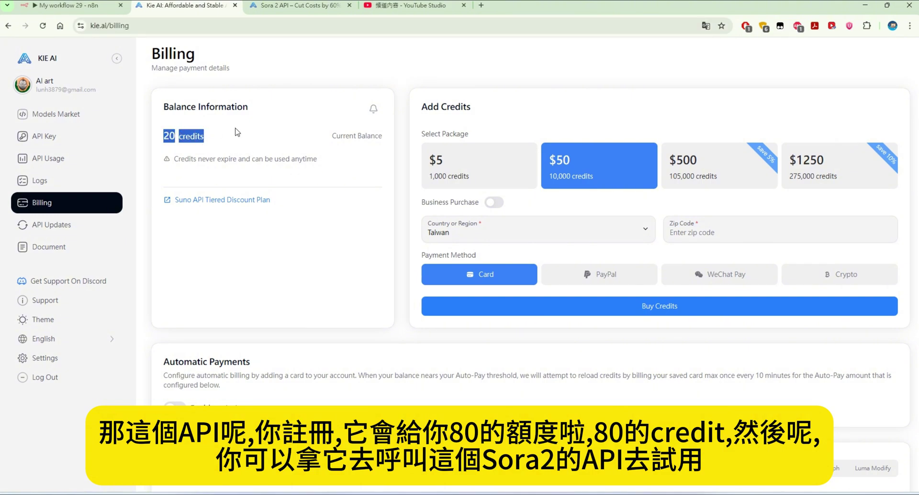
pyautogui.click(368, 127)
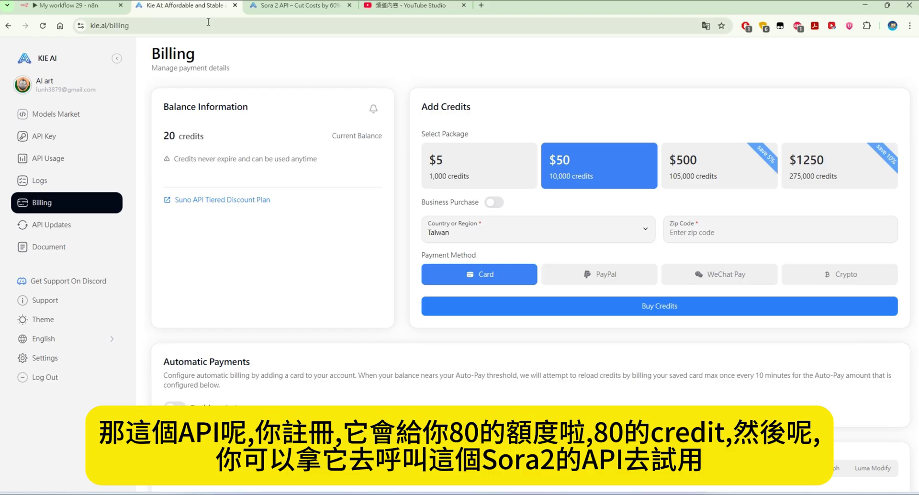
# Compare the Sora 2 Text To Video credit price per 10-second video with the credit balance on the Billing page.
pyautogui.click(276, 6)
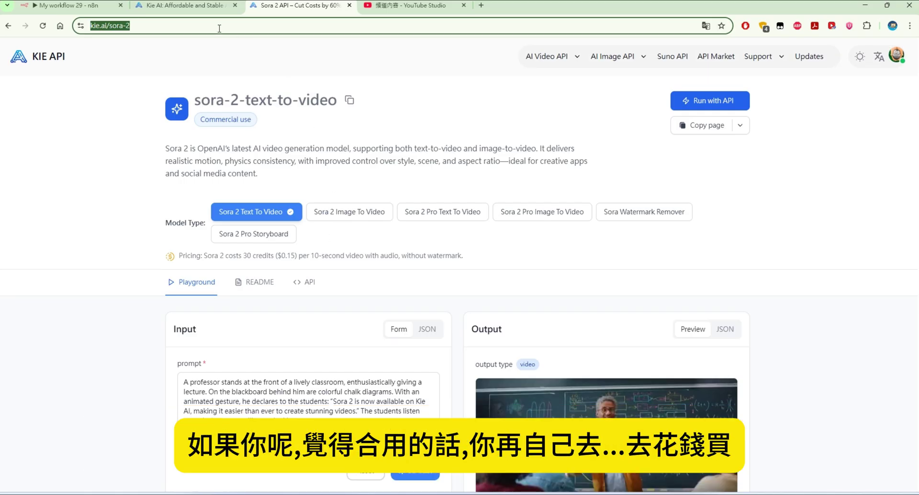
pyautogui.click(194, 6)
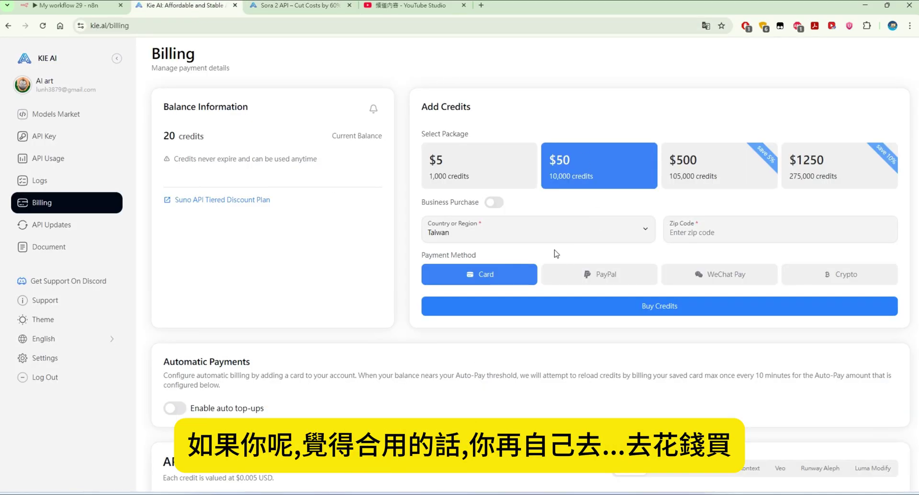
pyautogui.click(314, 6)
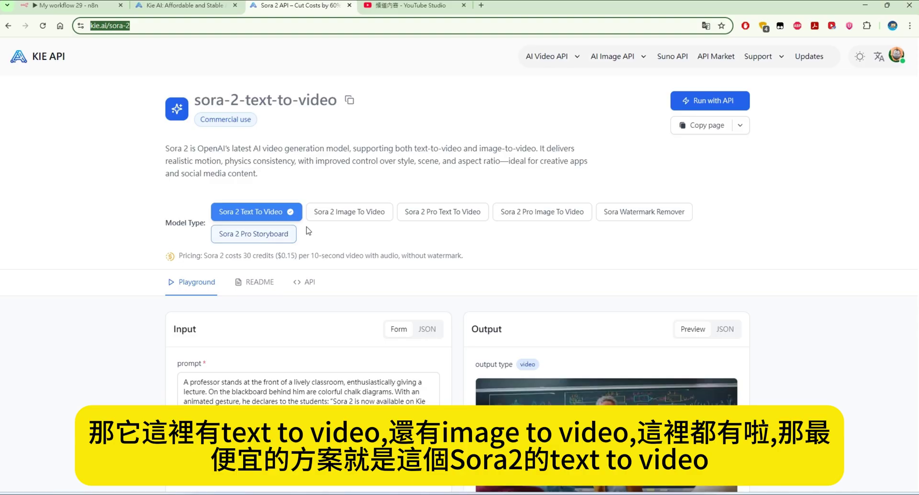
pyautogui.scroll(-3, 306, 233)
pyautogui.scroll(3, 306, 232)
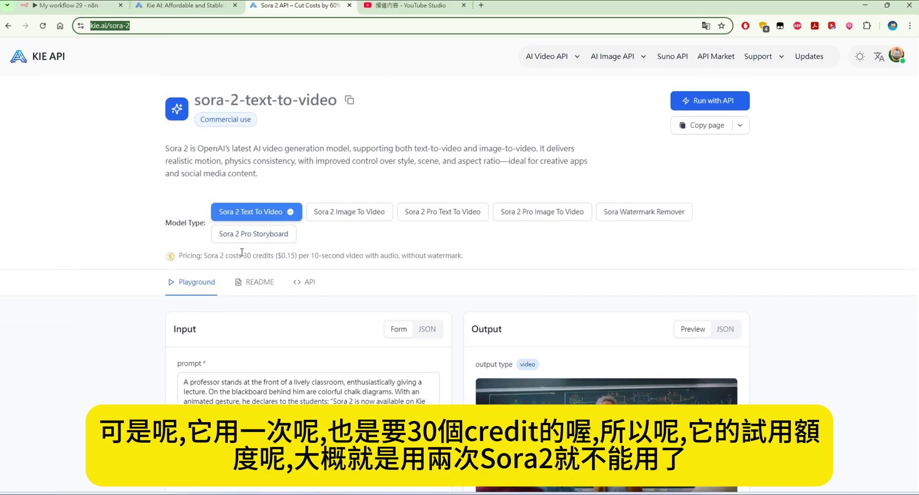
pyautogui.moveTo(241, 256); pyautogui.dragTo(271, 256)
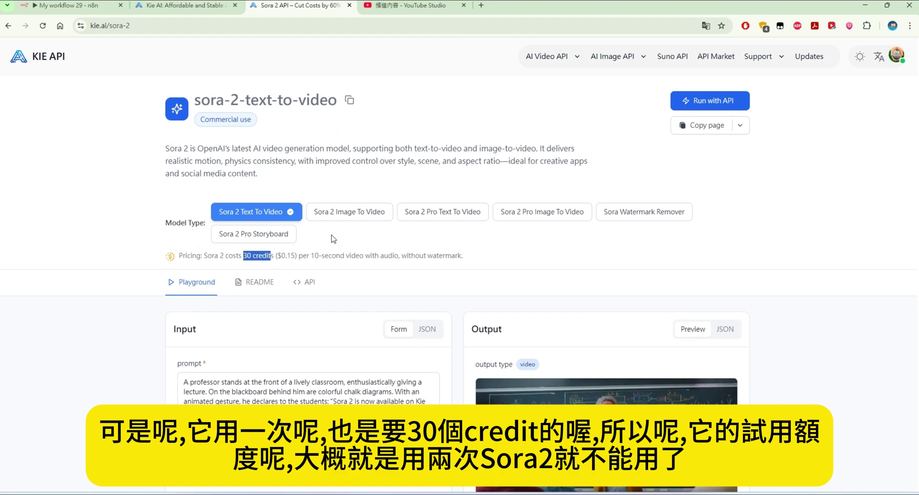
pyautogui.click(182, 6)
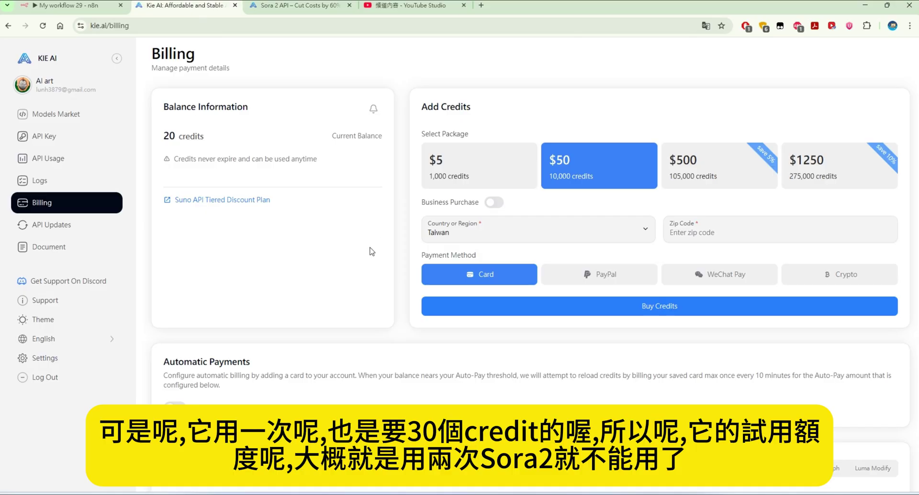
pyautogui.click(282, 8)
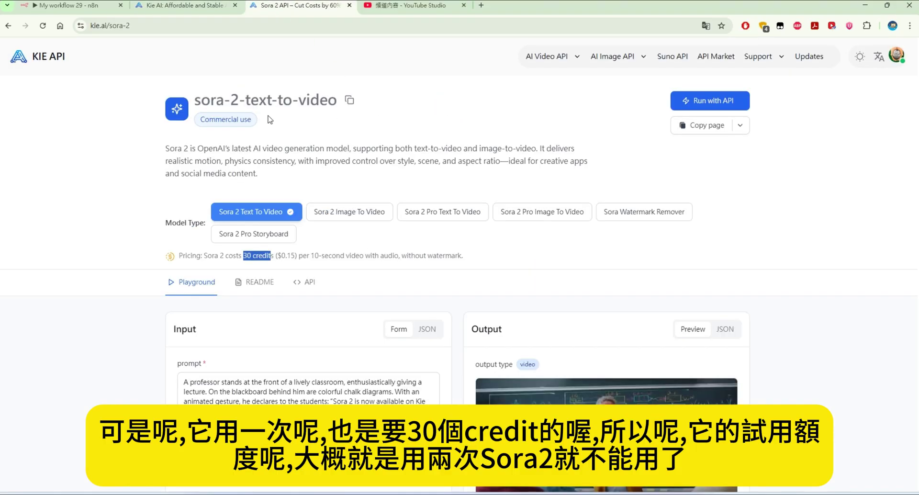
# Browse the Billing page's API endpoint prices for Suno, 4o Image, Flux Kontext, Veo and Runway Aleph.
pyautogui.click(205, 7)
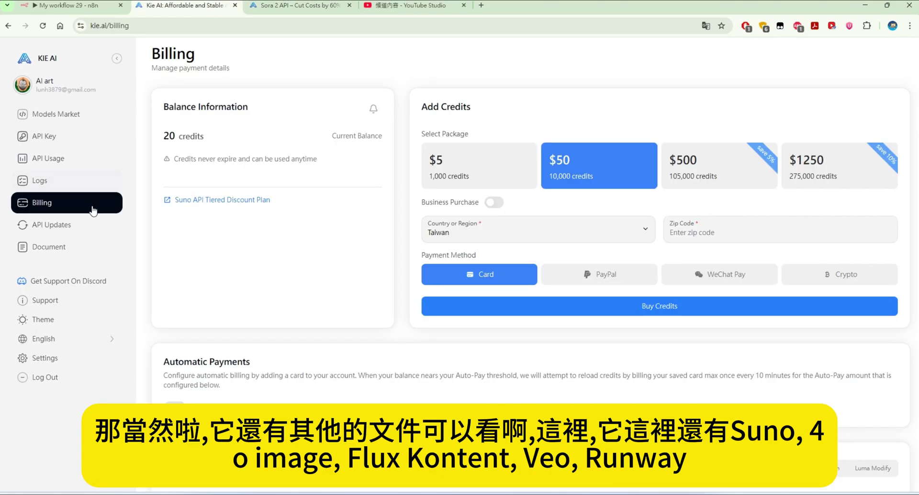
pyautogui.scroll(-7, 340, 203)
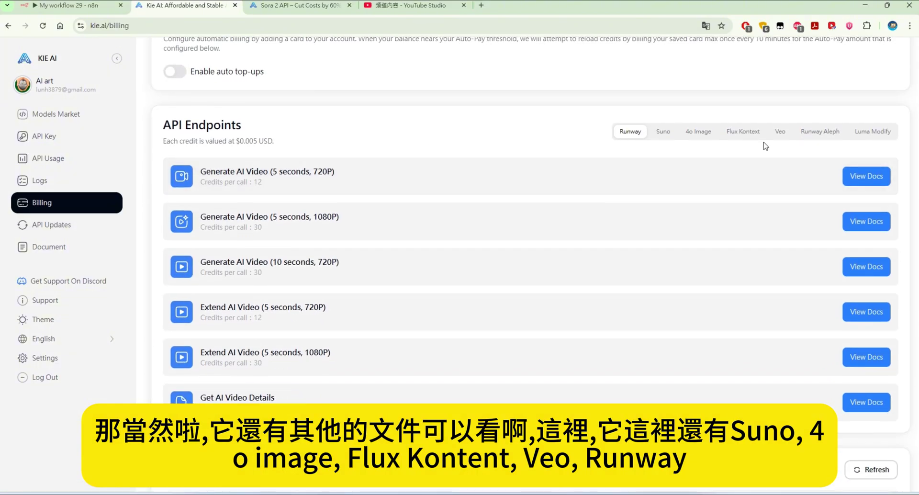
pyautogui.click(663, 132)
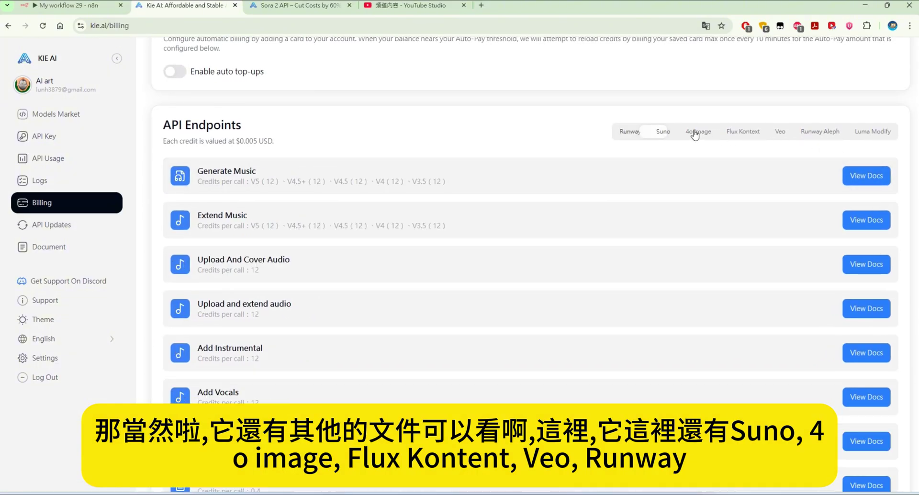
pyautogui.click(699, 132)
pyautogui.click(759, 136)
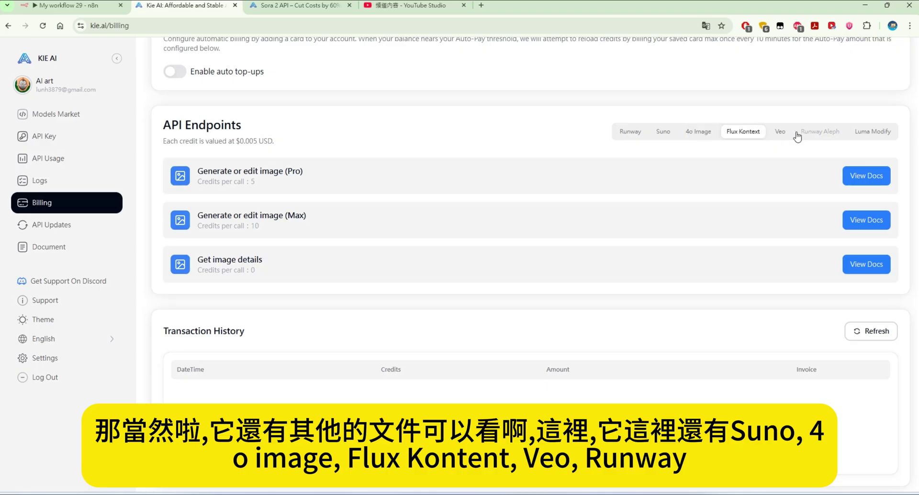
pyautogui.click(783, 134)
pyautogui.click(831, 136)
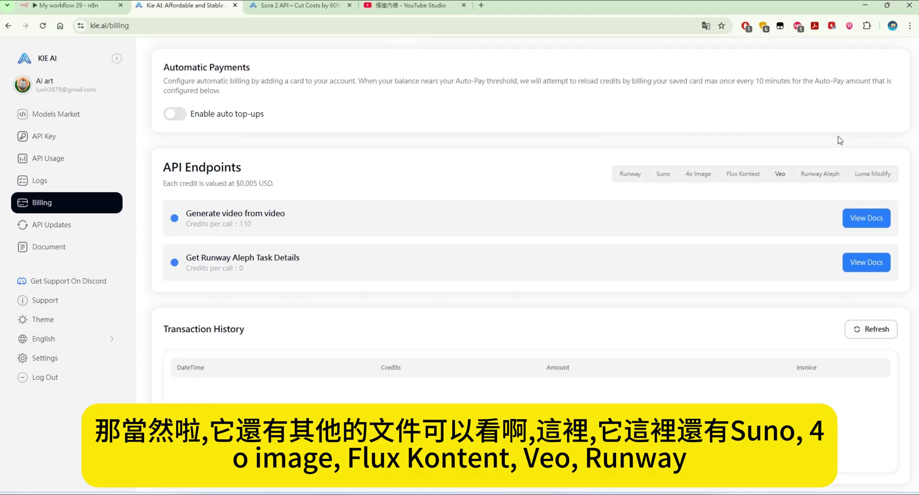
pyautogui.scroll(3, 284, 175)
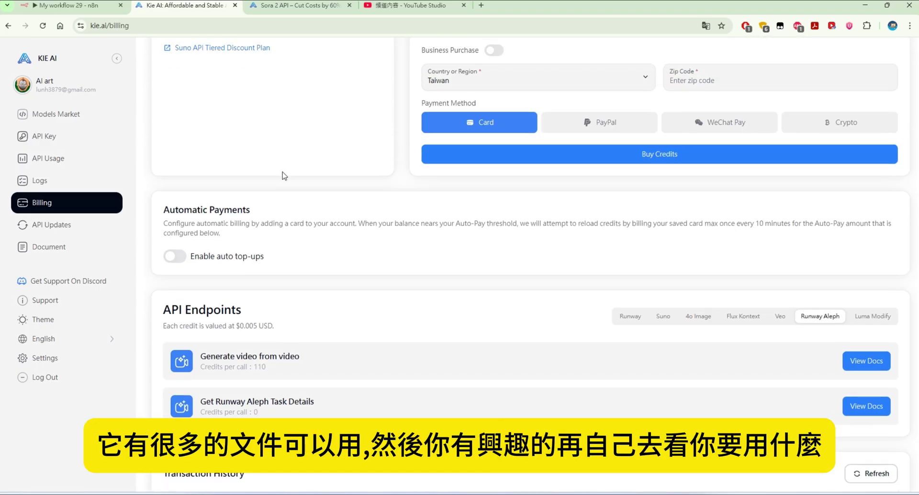
# Check the Runway credits per call for the 5-second 720P video, then briefly open and close its documentation.
pyautogui.click(629, 316)
pyautogui.scroll(-2, 698, 316)
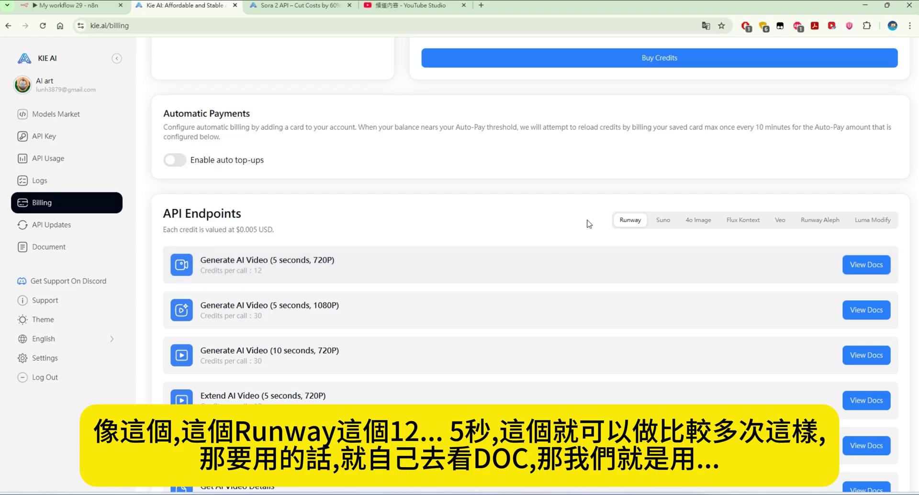
pyautogui.moveTo(269, 271); pyautogui.dragTo(247, 271)
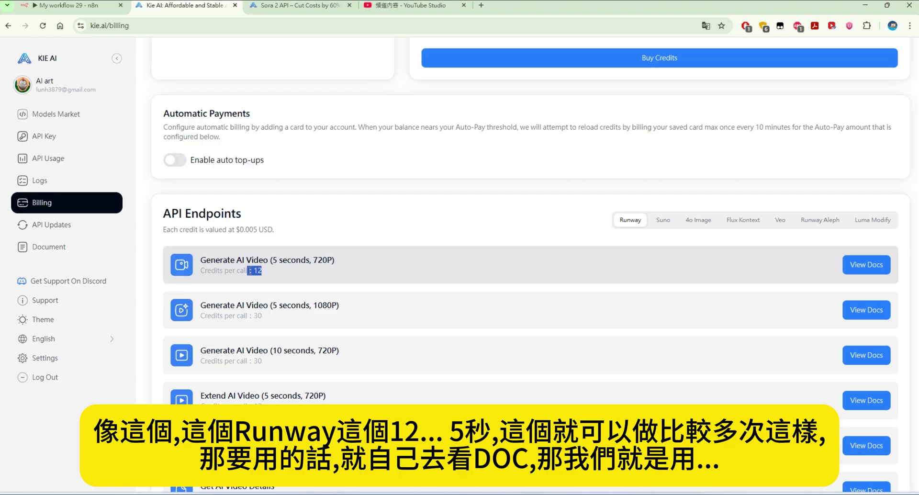
pyautogui.scroll(3, 359, 242)
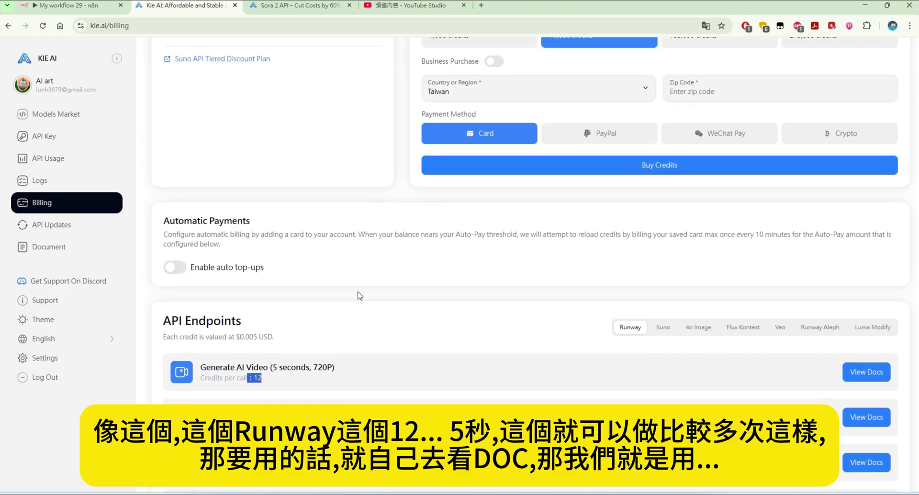
pyautogui.scroll(2, 360, 295)
pyautogui.scroll(-3, 869, 297)
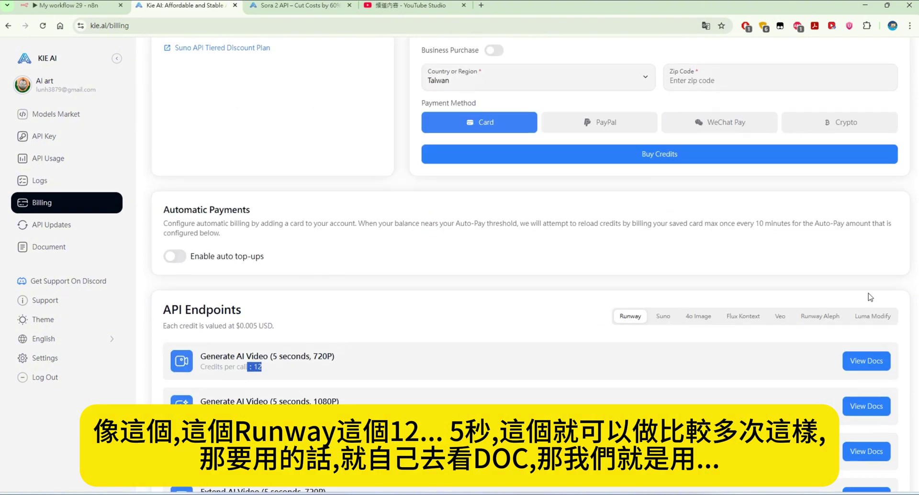
pyautogui.click(864, 362)
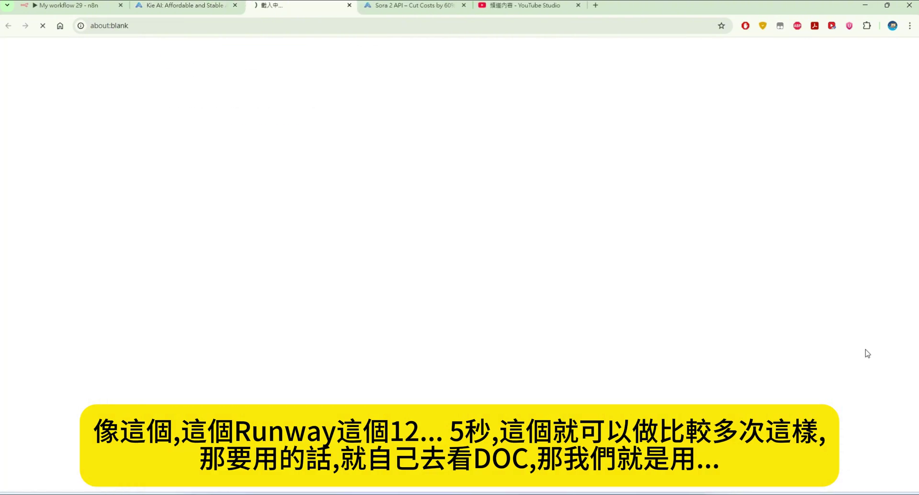
pyautogui.click(348, 6)
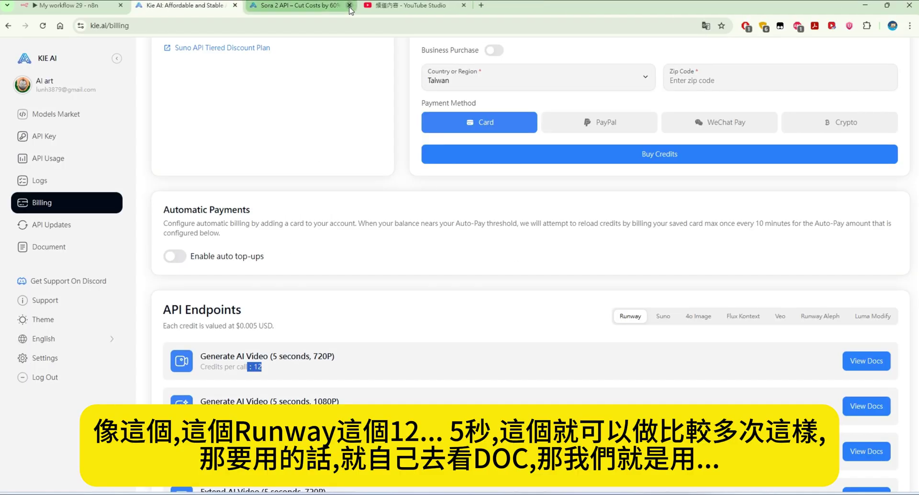
# Review the Sora 2 Text To Video playground's prompt, aspect ratio and duration inputs.
pyautogui.click(294, 7)
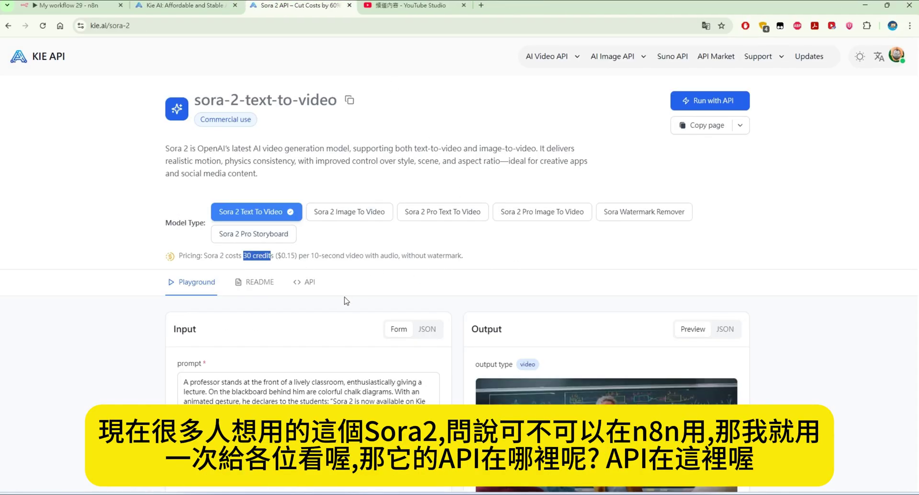
pyautogui.scroll(-4, 346, 300)
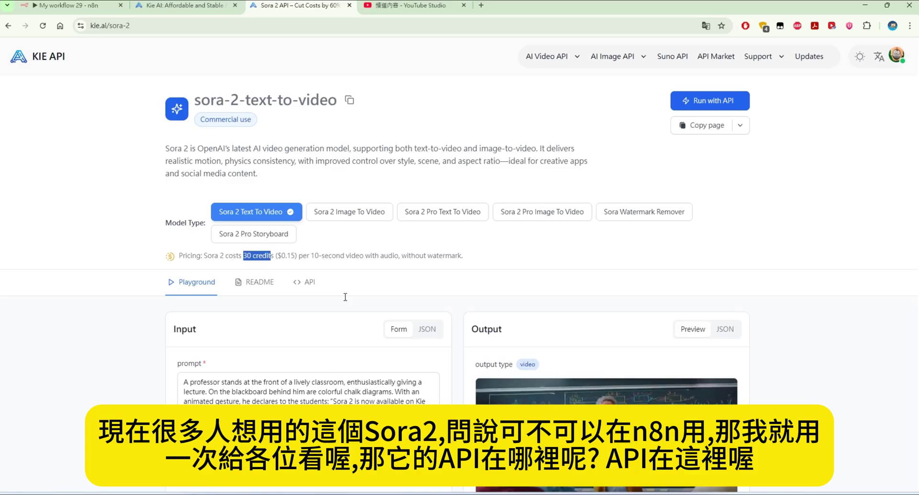
pyautogui.scroll(-2, 345, 297)
pyautogui.scroll(-2, 345, 296)
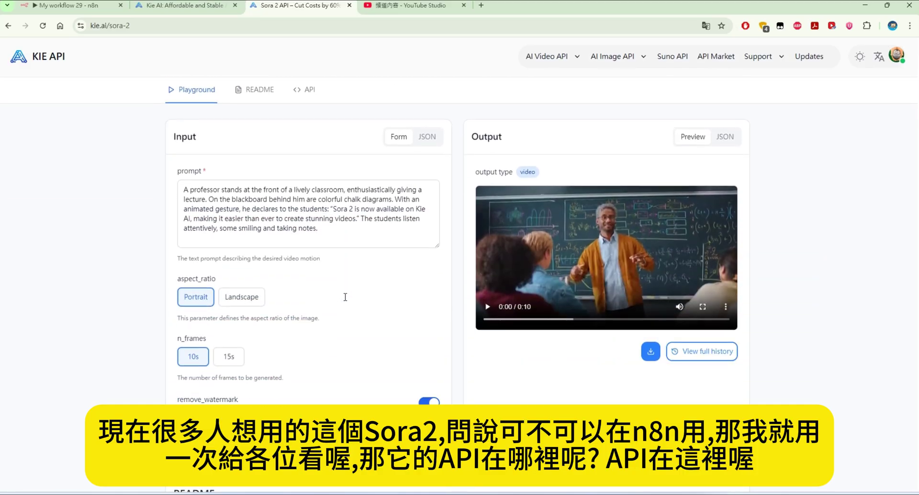
pyautogui.scroll(5, 346, 302)
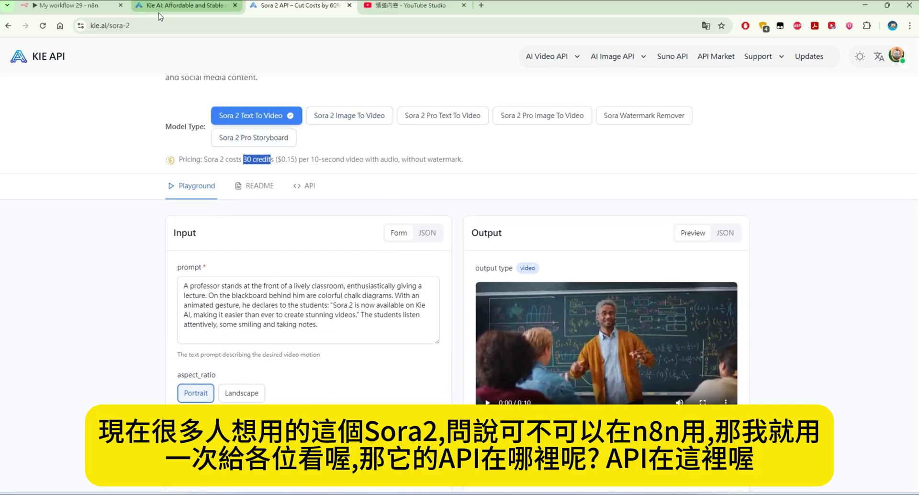
# Copy the Default API key from Kie AI's API Key page and return to the n8n workflow.
pyautogui.click(176, 7)
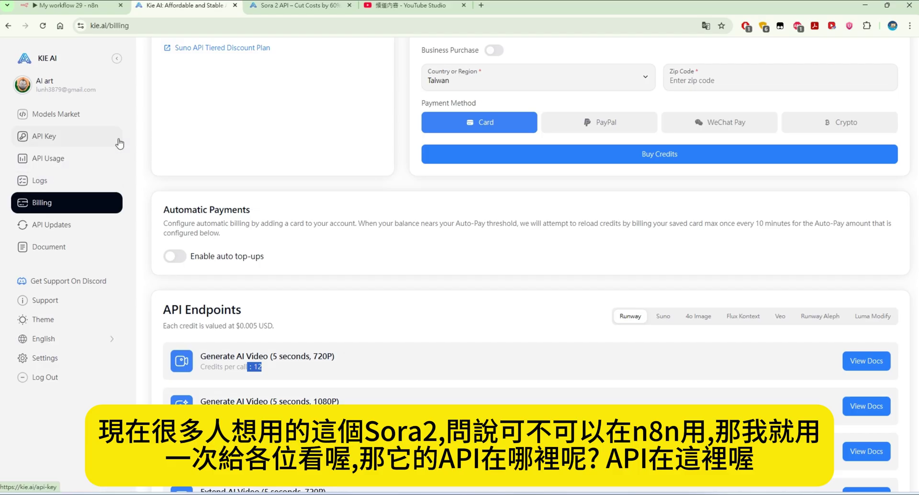
pyautogui.click(77, 138)
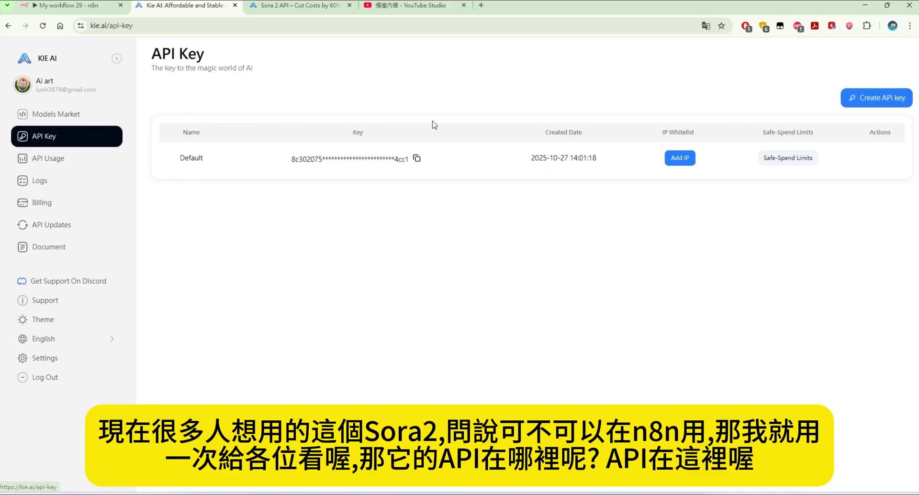
pyautogui.click(412, 158)
pyautogui.hotkey('ctrl', '1')
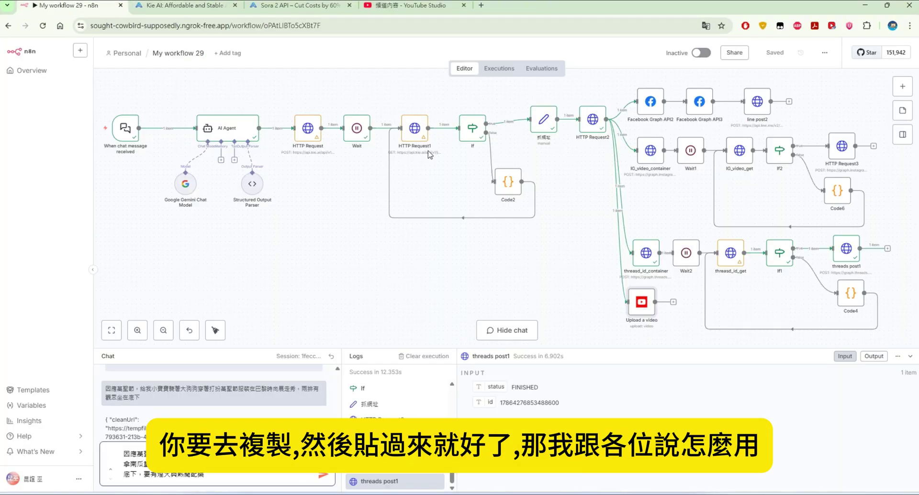
# Open the Sora 2 Text To Video API documentation and view the Create Task endpoint's request parameters.
pyautogui.click(291, 5)
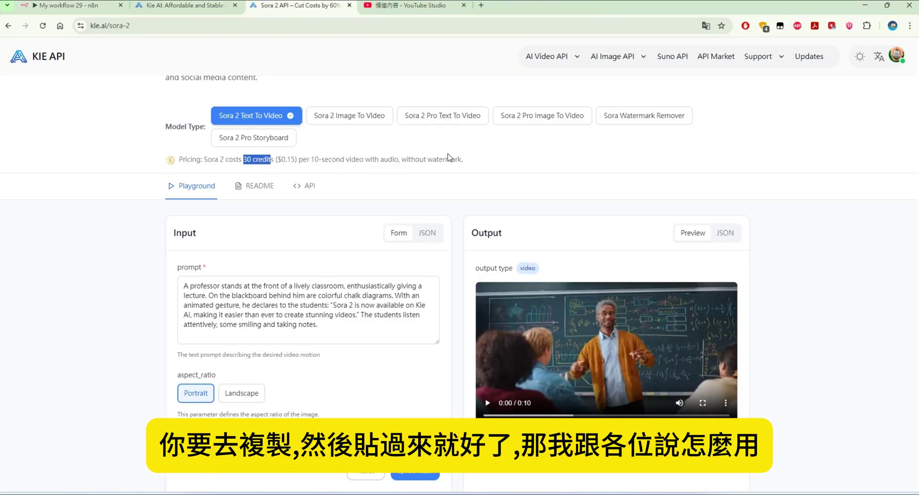
pyautogui.click(302, 186)
pyautogui.scroll(2, 300, 187)
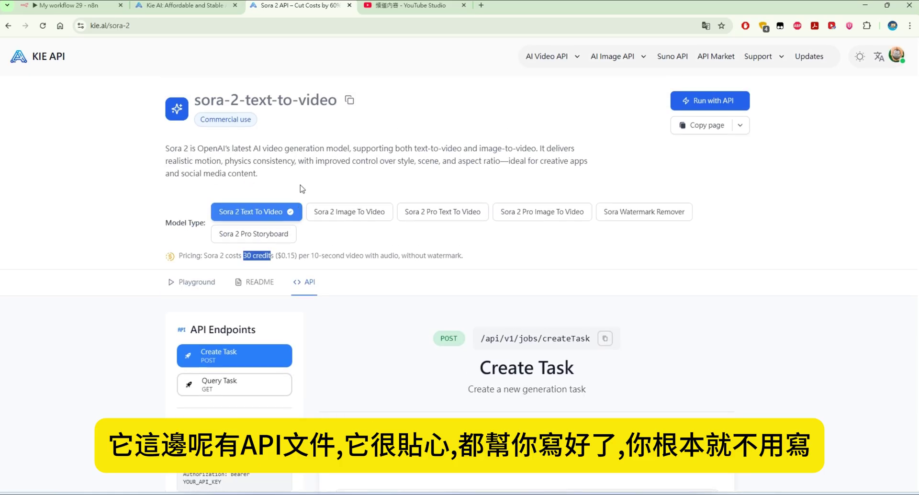
pyautogui.scroll(-3, 319, 190)
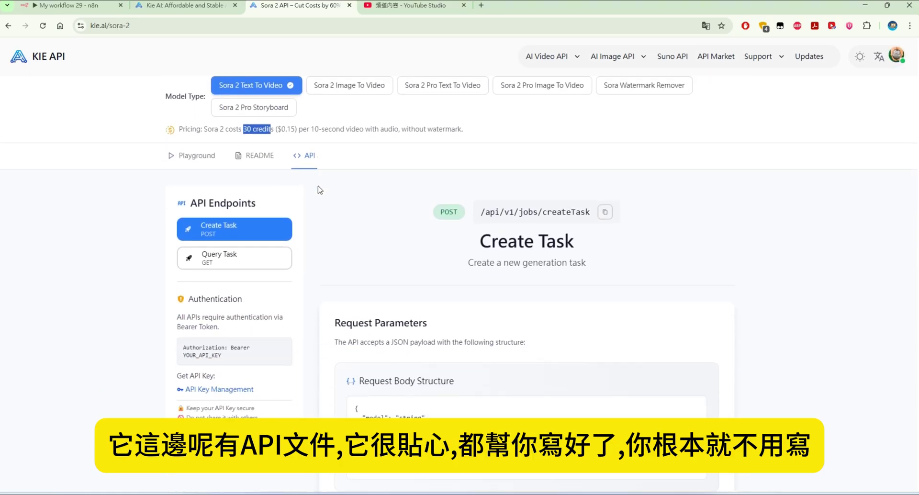
# Copy the cURL request example from the Create Task documentation and open the first HTTP Request node in the n8n workflow.
pyautogui.scroll(-2, 320, 190)
pyautogui.scroll(-18, 320, 190)
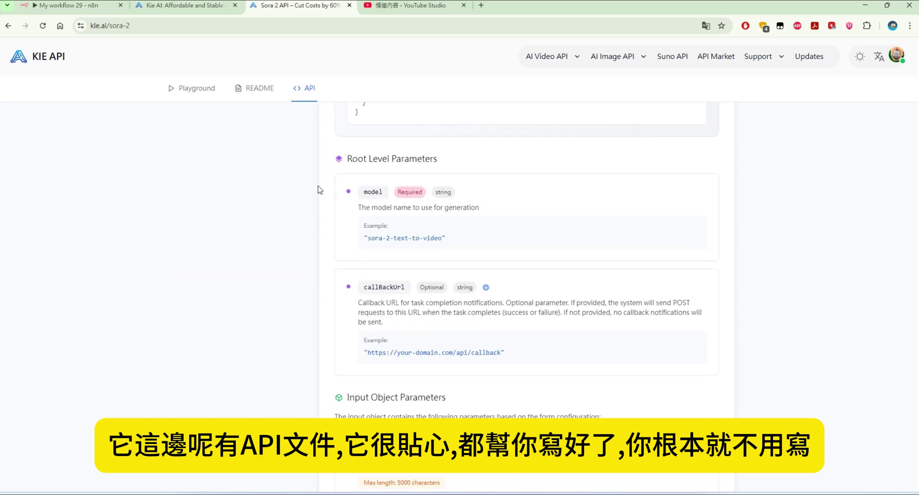
pyautogui.scroll(-7, 320, 190)
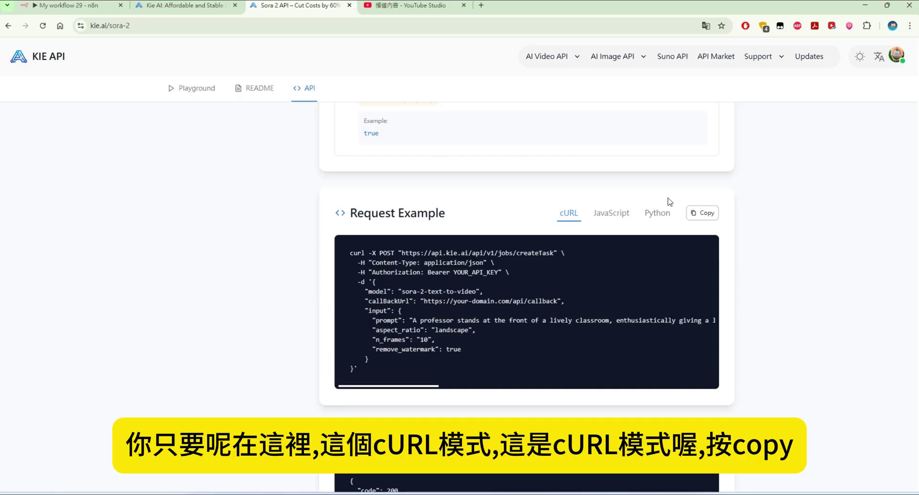
pyautogui.click(702, 212)
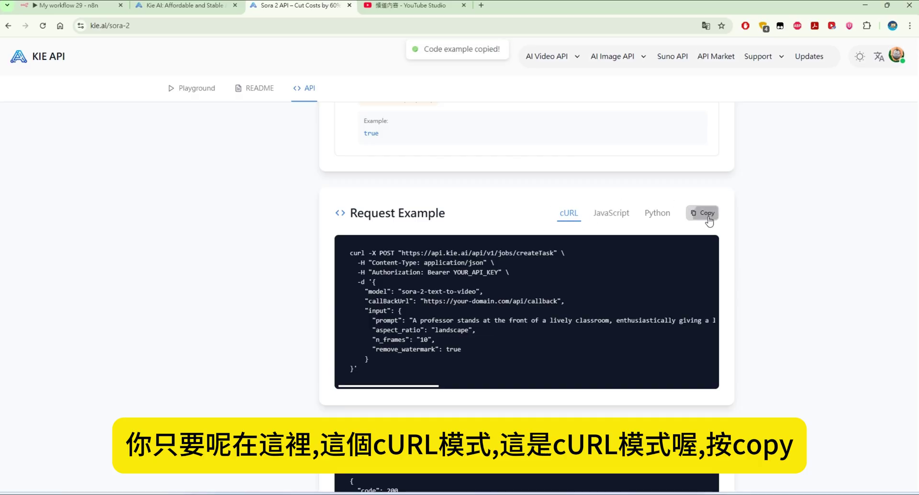
pyautogui.click(62, 5)
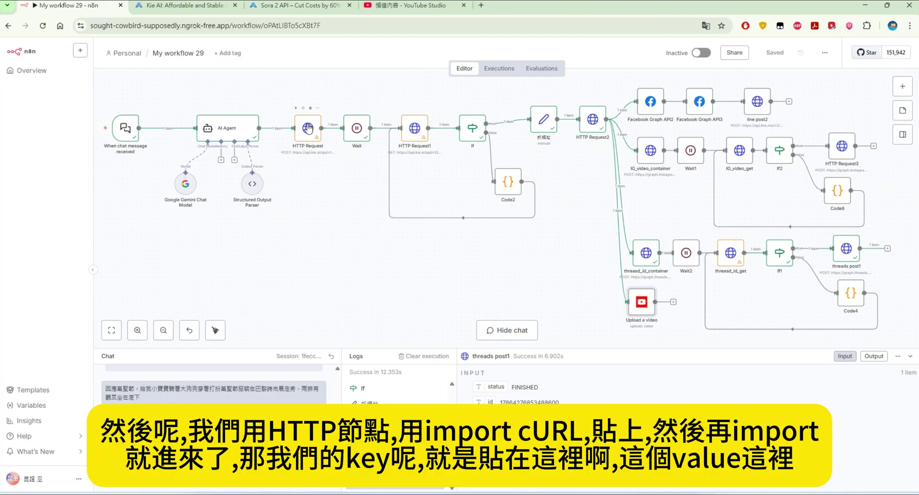
pyautogui.doubleClick(308, 128)
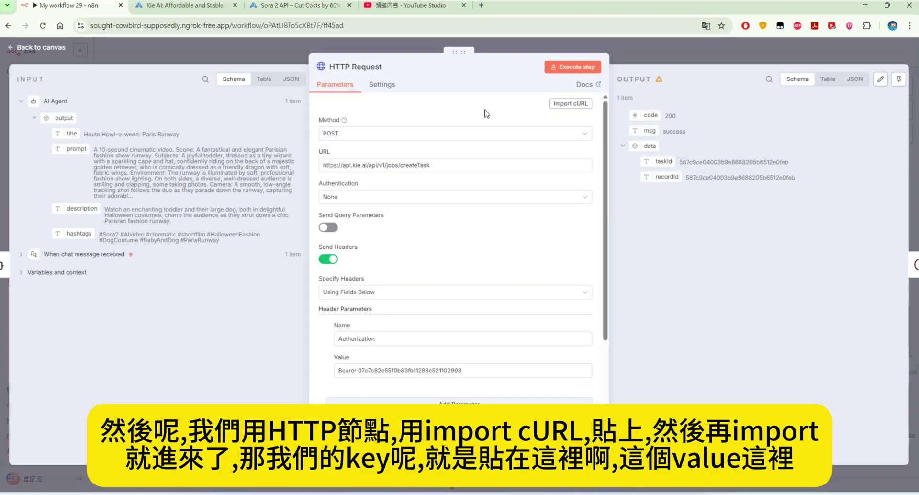
# Paste the copied Create Task command into the HTTP Request node's cURL import, then dismiss it without importing.
pyautogui.click(588, 104)
pyautogui.rightClick(413, 239)
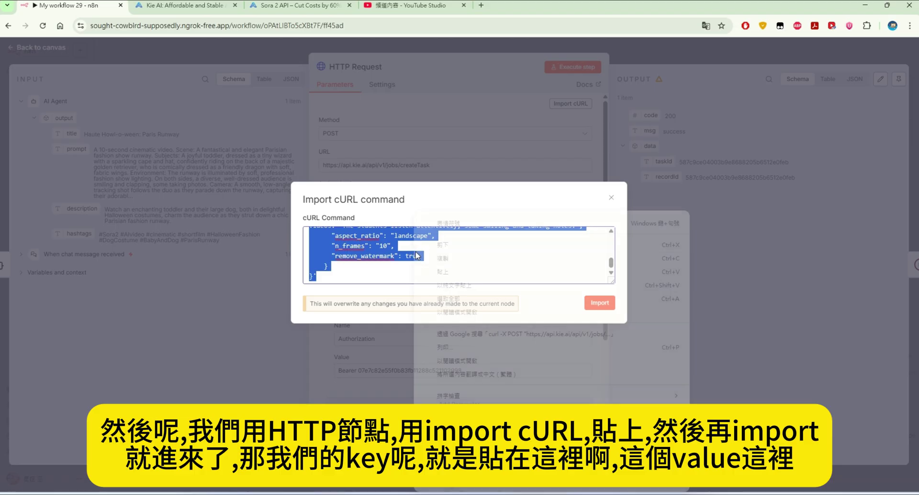
pyautogui.click(444, 285)
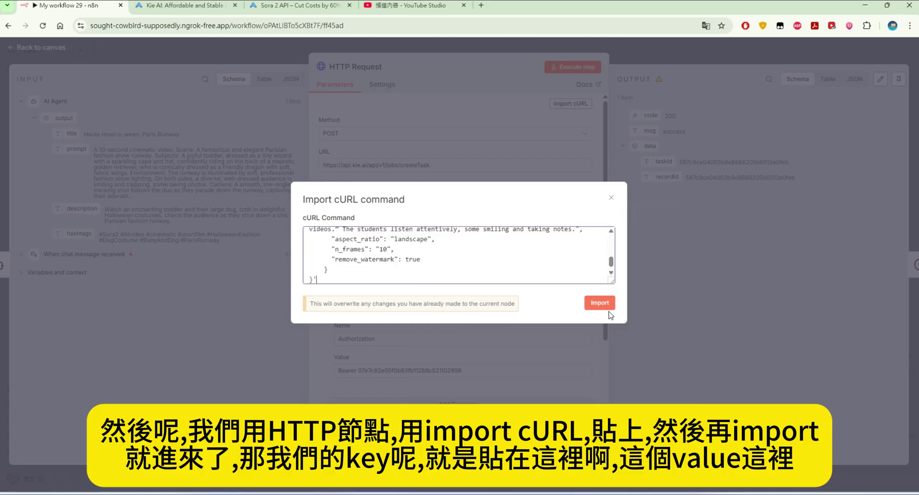
pyautogui.click(612, 198)
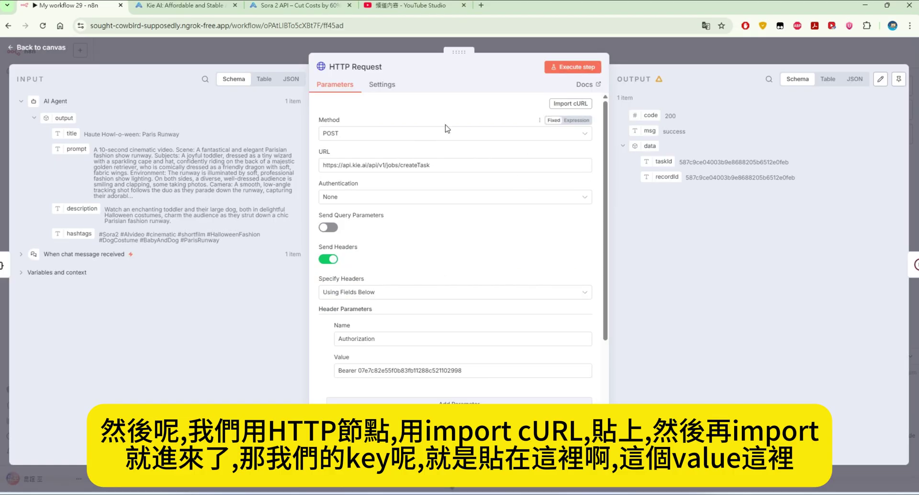
# Check where the API key sits in the Authorization header value and look at the node's JSON body.
pyautogui.scroll(-2, 445, 128)
pyautogui.moveTo(462, 274); pyautogui.dragTo(357, 275)
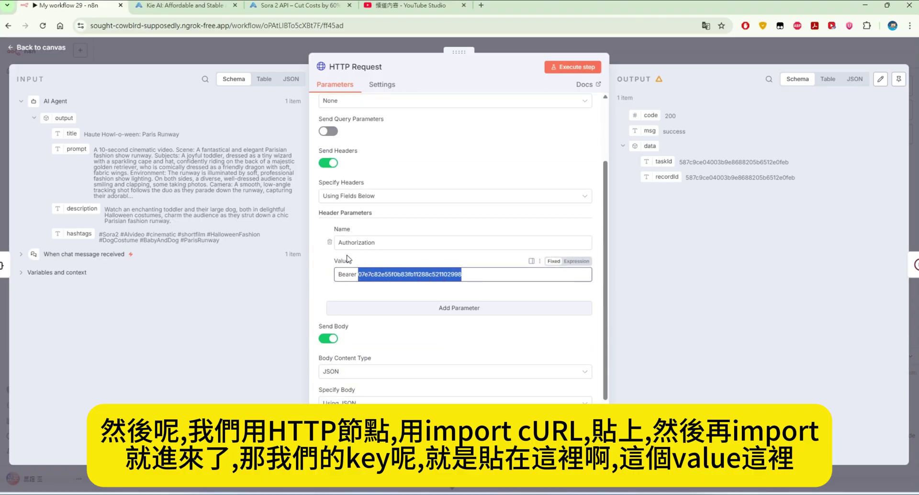
pyautogui.scroll(-3, 554, 322)
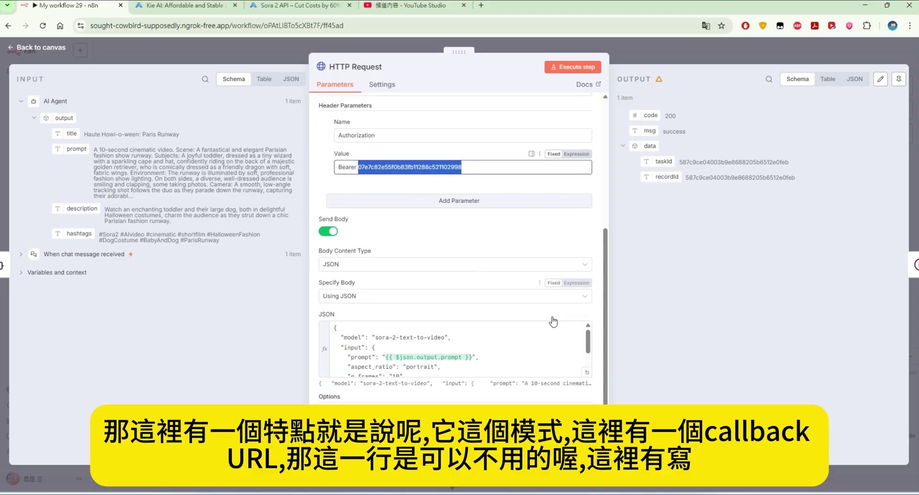
# Examine the callBackUrl line and parameter description in the Create Task documentation, and compare them with the node's expanded JSON body in n8n.
pyautogui.click(214, 5)
pyautogui.hotkey('ctrl', 'Tab')
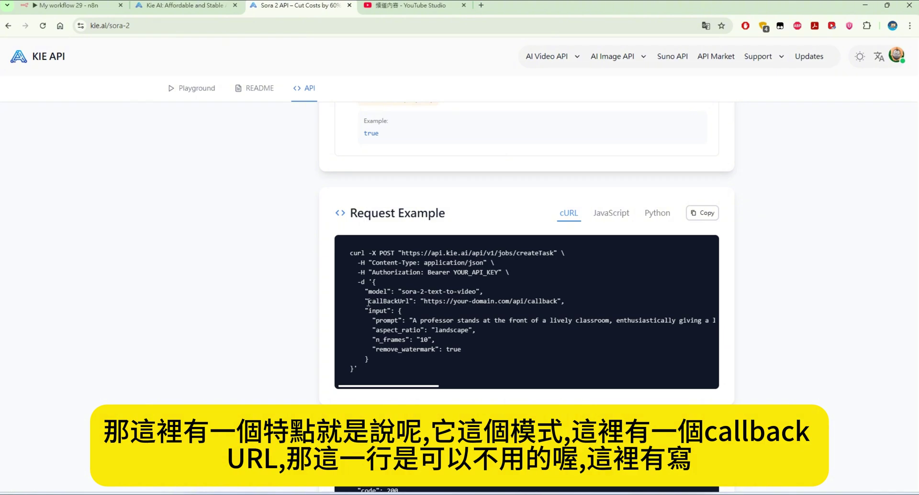
pyautogui.moveTo(368, 302); pyautogui.dragTo(563, 301)
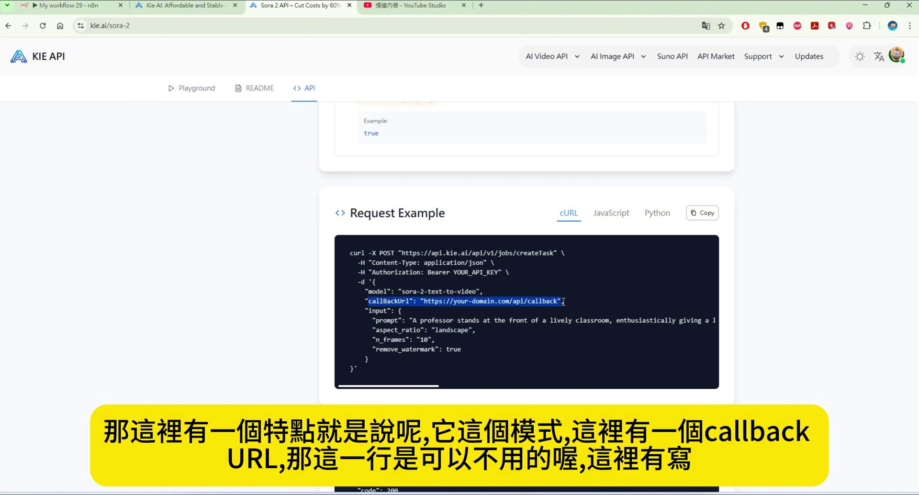
pyautogui.click(563, 302)
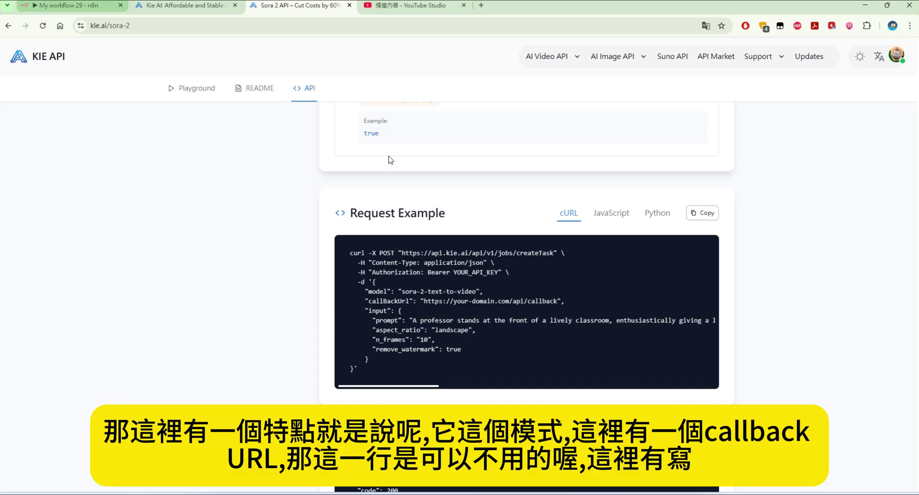
pyautogui.scroll(10, 429, 203)
pyautogui.scroll(5, 430, 203)
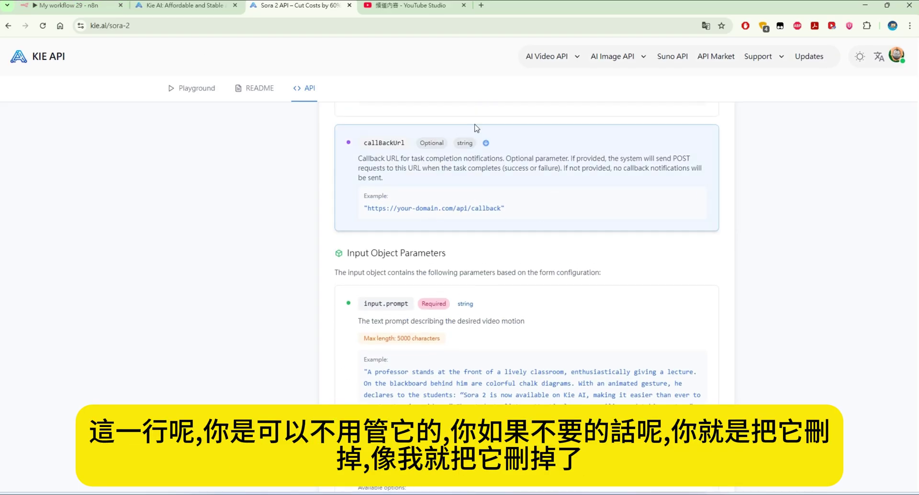
pyautogui.click(97, 10)
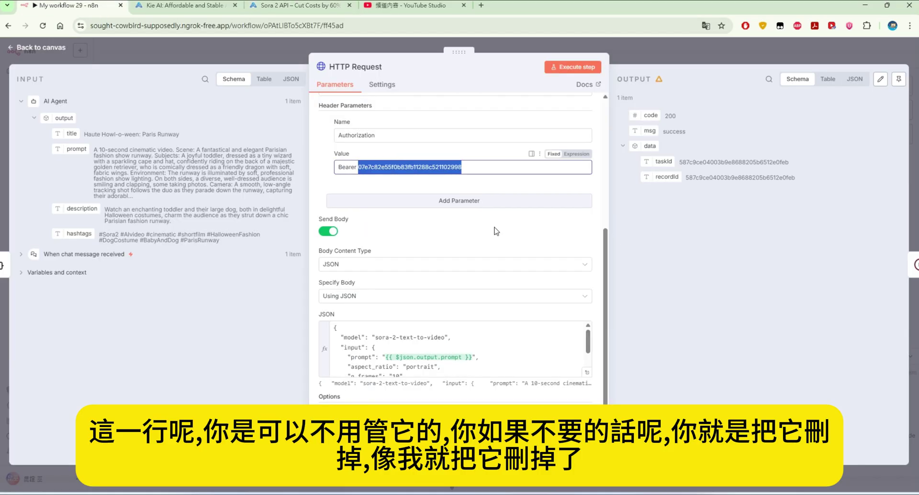
pyautogui.click(587, 372)
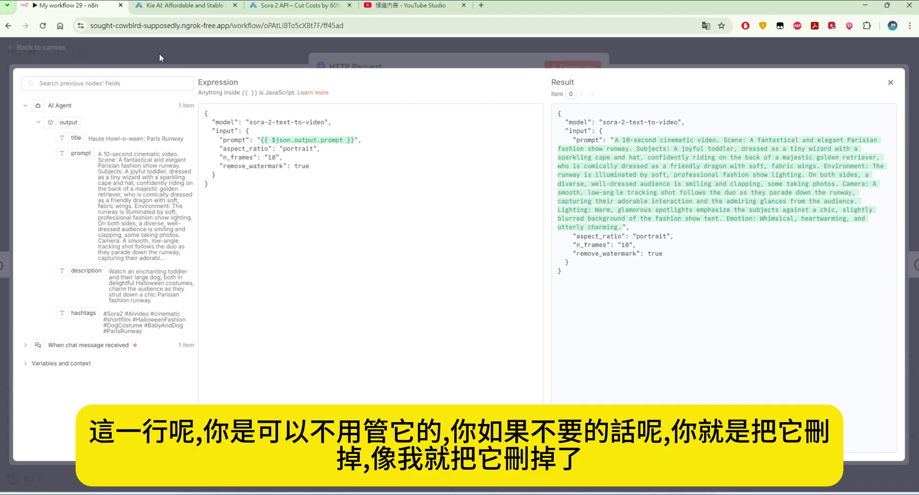
# Review the portrait and landscape options of the input.aspect_ratio parameter in the Sora 2 API documentation.
pyautogui.click(292, 8)
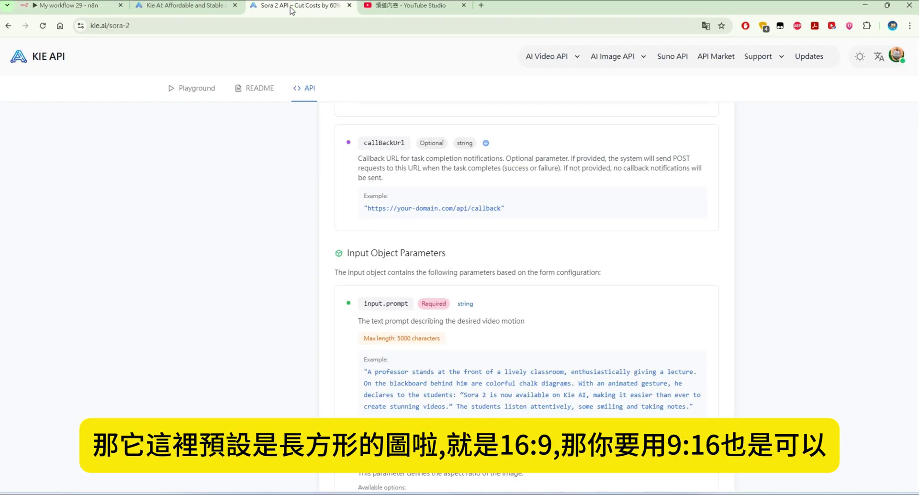
pyautogui.scroll(-2, 509, 245)
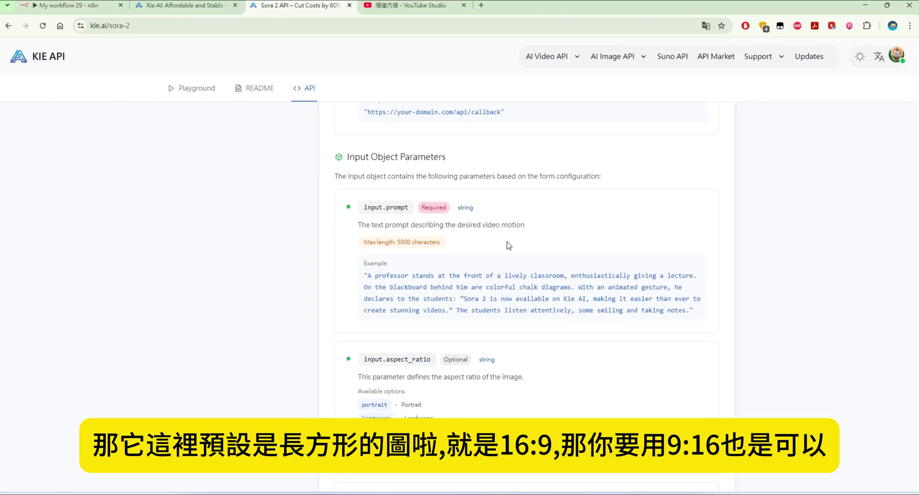
pyautogui.scroll(-2, 509, 246)
pyautogui.moveTo(405, 356); pyautogui.dragTo(368, 358)
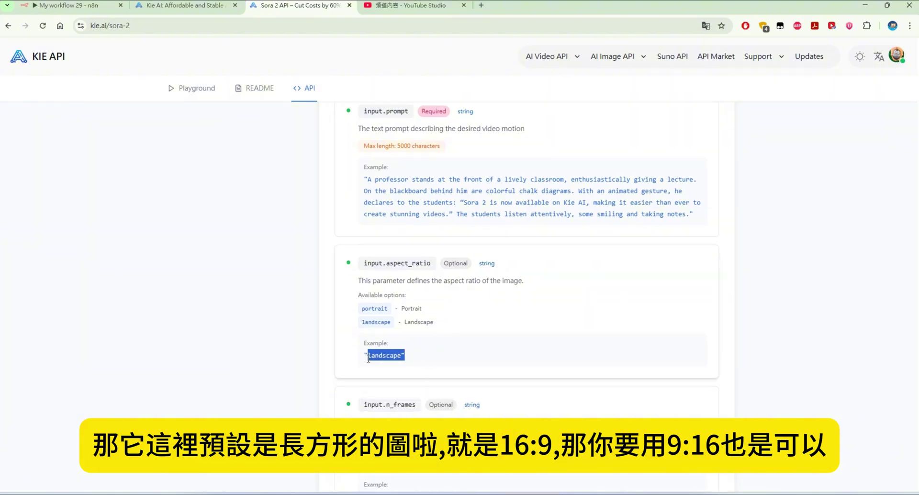
pyautogui.moveTo(439, 307); pyautogui.dragTo(402, 309)
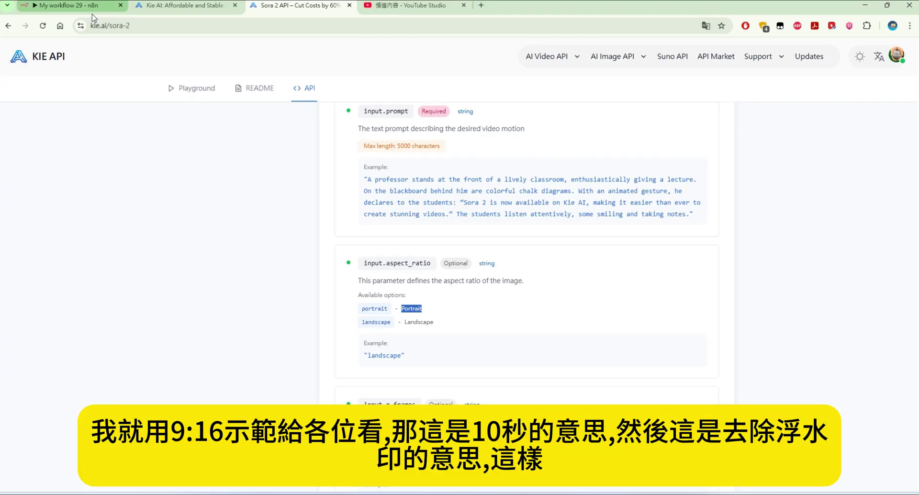
# Review the aspect_ratio, n_frames and remove_watermark settings in the node's JSON body in n8n, then return to the canvas.
pyautogui.click(92, 6)
pyautogui.moveTo(315, 148); pyautogui.dragTo(299, 168)
pyautogui.click(360, 157)
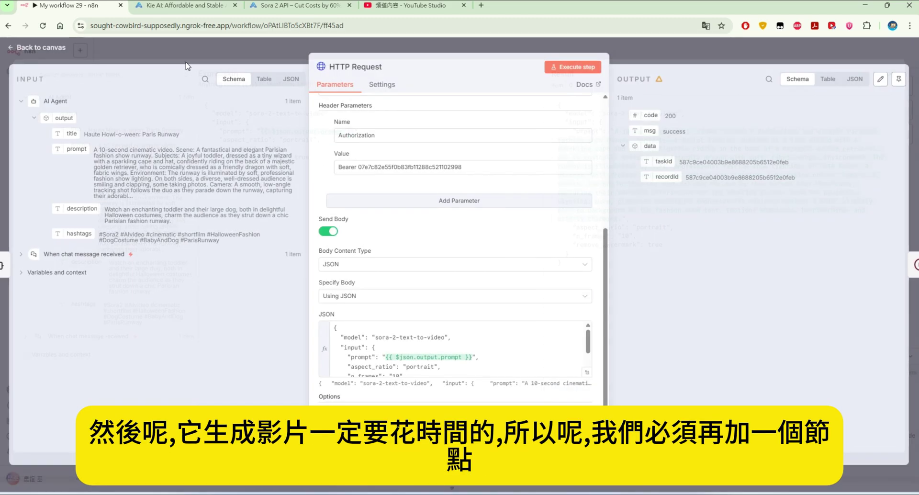
pyautogui.click(186, 66)
pyautogui.click(186, 63)
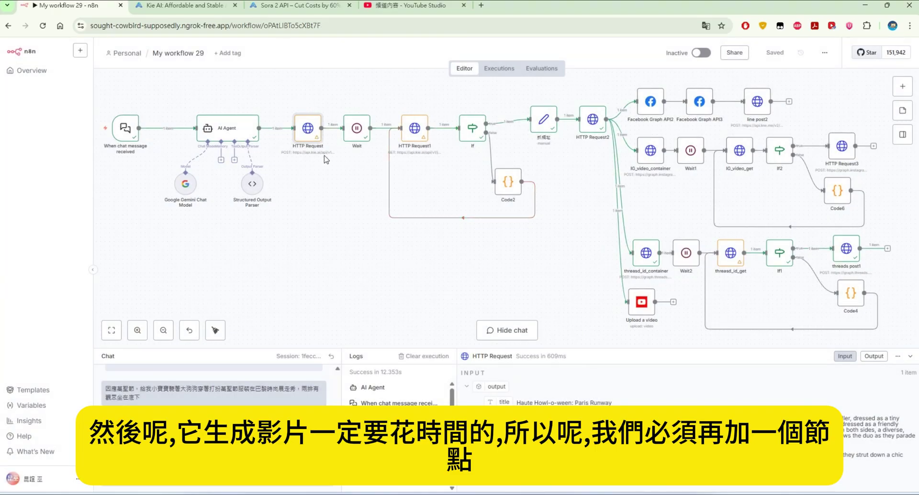
# Open the Query Task endpoint in the Sora 2 API documentation, copy its cURL request example and return to n8n.
pyautogui.moveTo(378, 137)
pyautogui.click(268, 7)
pyautogui.scroll(10, 341, 193)
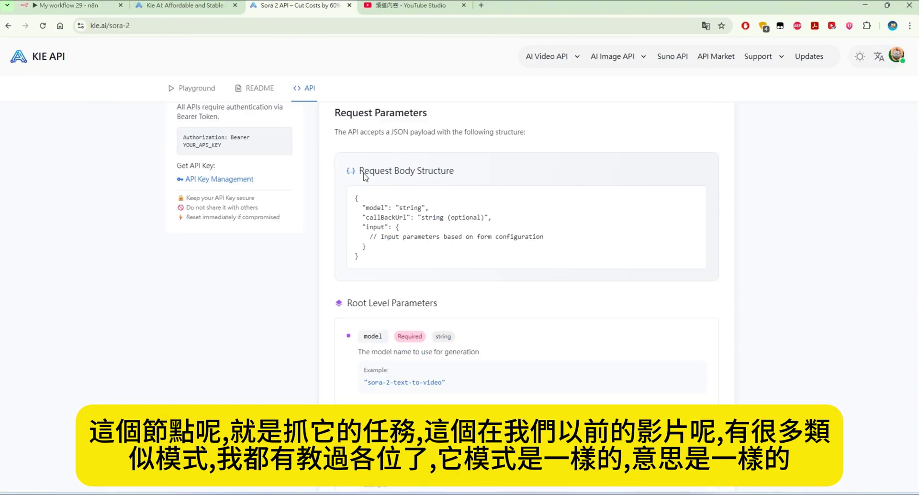
pyautogui.click(287, 198)
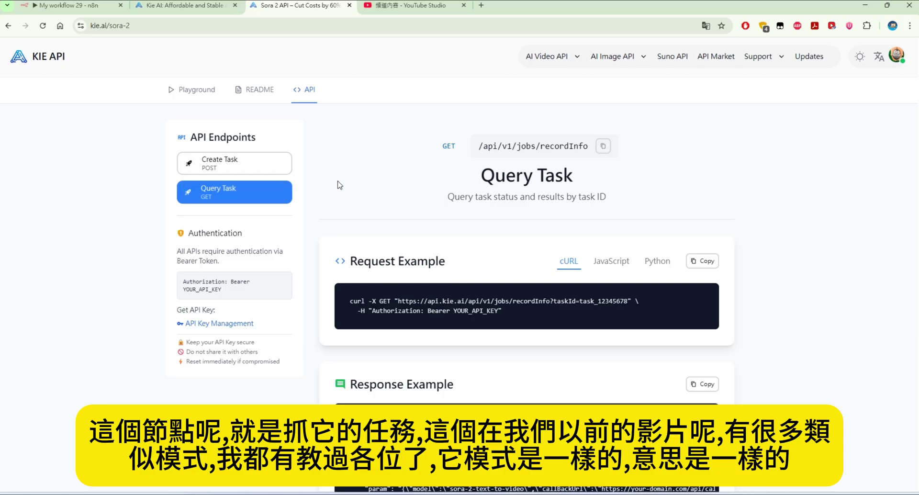
pyautogui.scroll(-2, 511, 290)
pyautogui.scroll(2, 513, 291)
pyautogui.scroll(-2, 497, 234)
pyautogui.scroll(2, 473, 227)
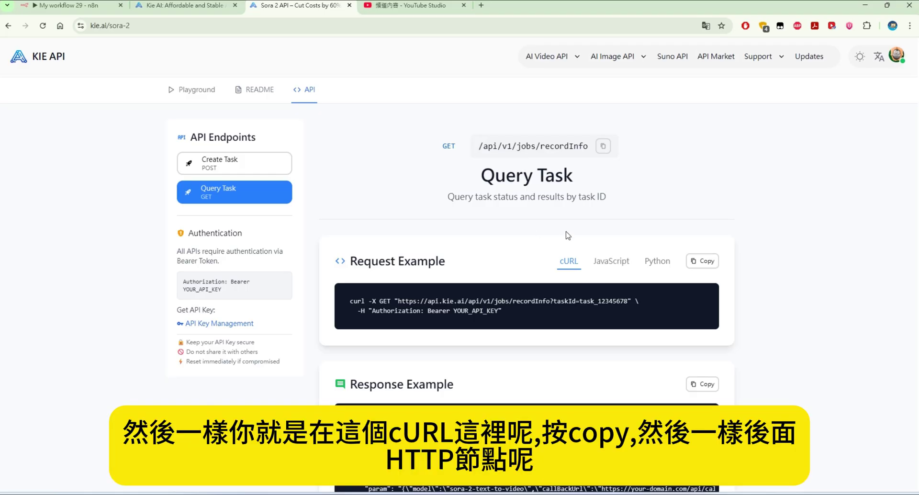
pyautogui.click(703, 266)
pyautogui.click(86, 5)
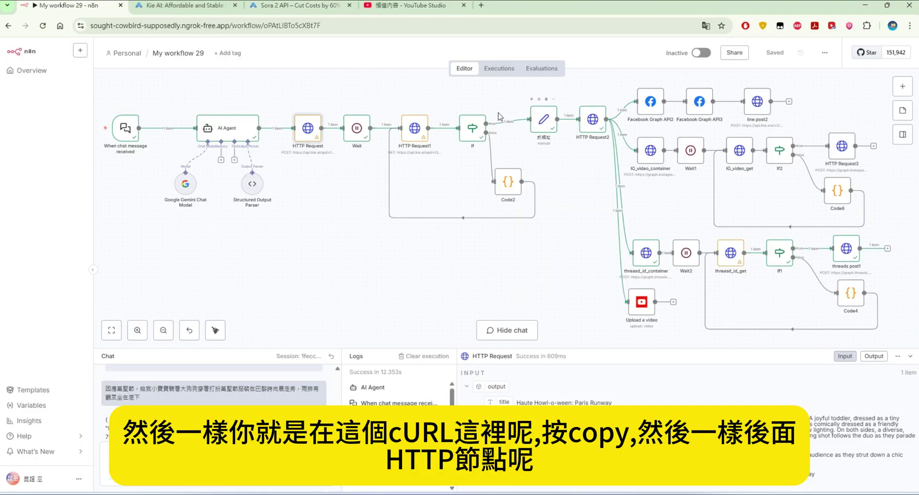
# Open the HTTP Request1 node and view its cURL import dialog, closing it without importing.
pyautogui.doubleClick(406, 134)
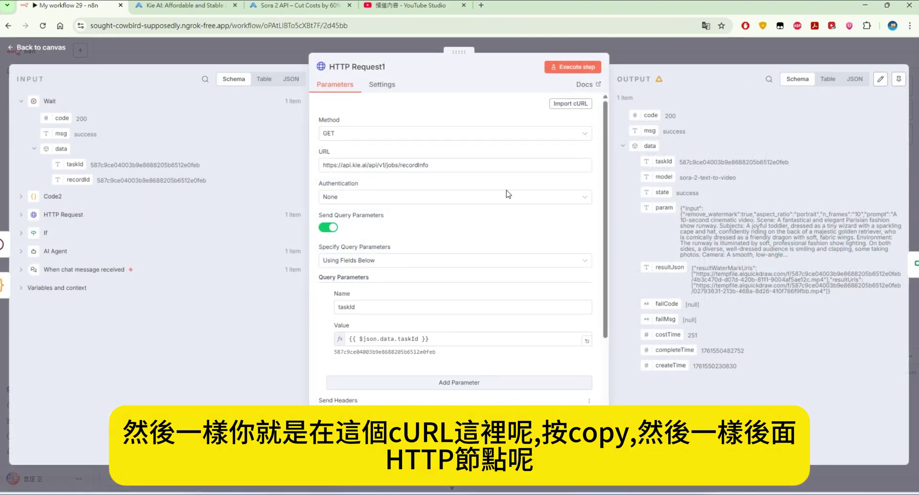
pyautogui.click(564, 104)
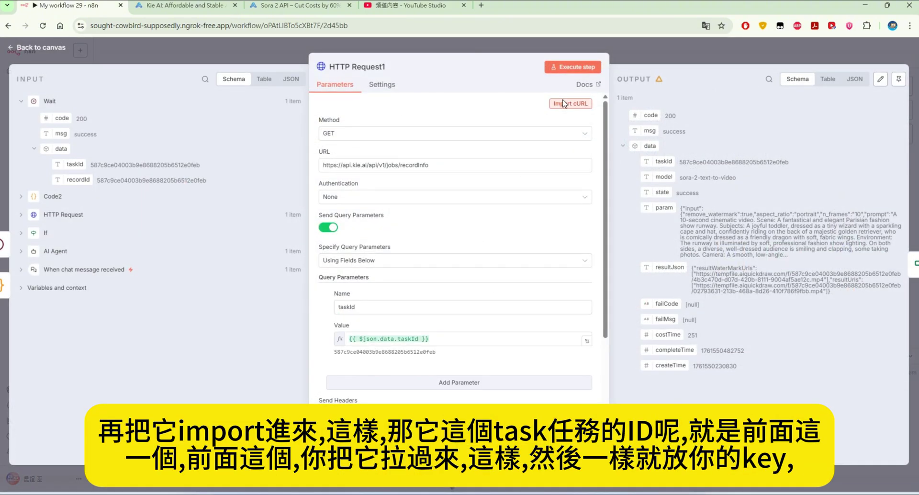
pyautogui.click(611, 198)
# Check the taskId query parameter's name and expression and the Authorization header value in HTTP Request1, then return to the canvas.
pyautogui.moveTo(358, 307); pyautogui.dragTo(304, 282)
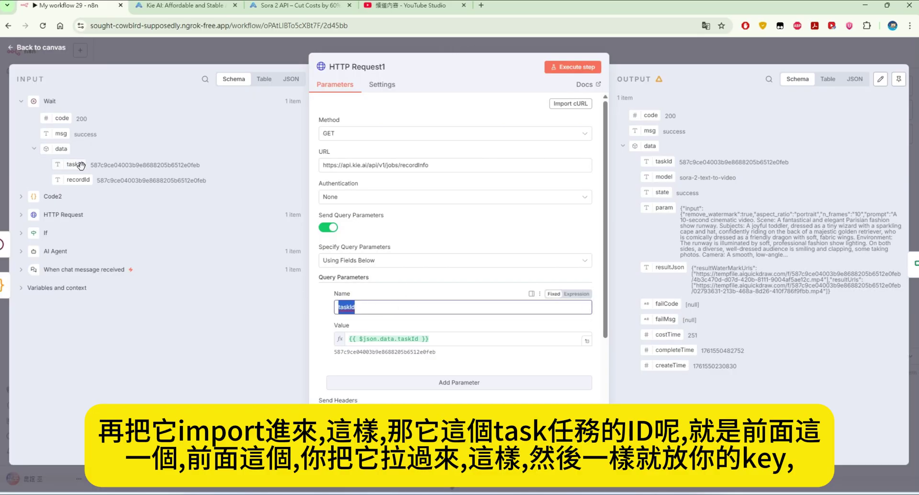
pyautogui.click(485, 339)
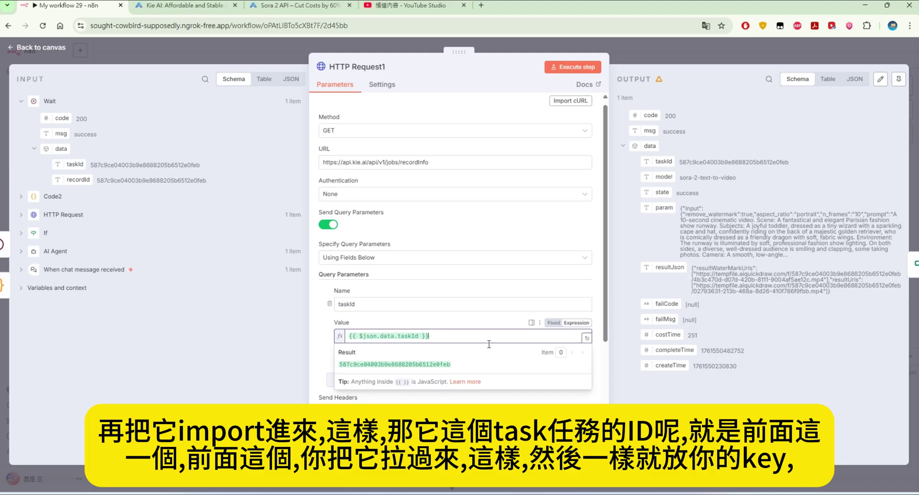
pyautogui.scroll(-4, 485, 341)
pyautogui.click(437, 316)
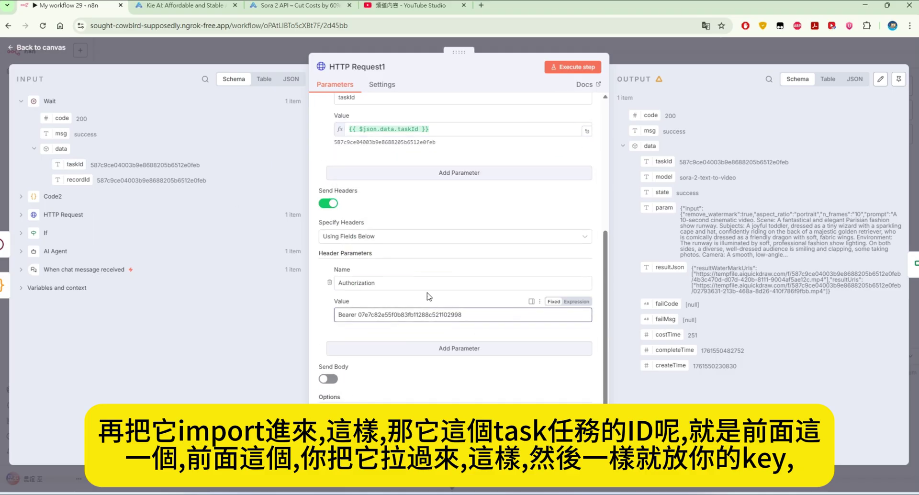
pyautogui.click(119, 53)
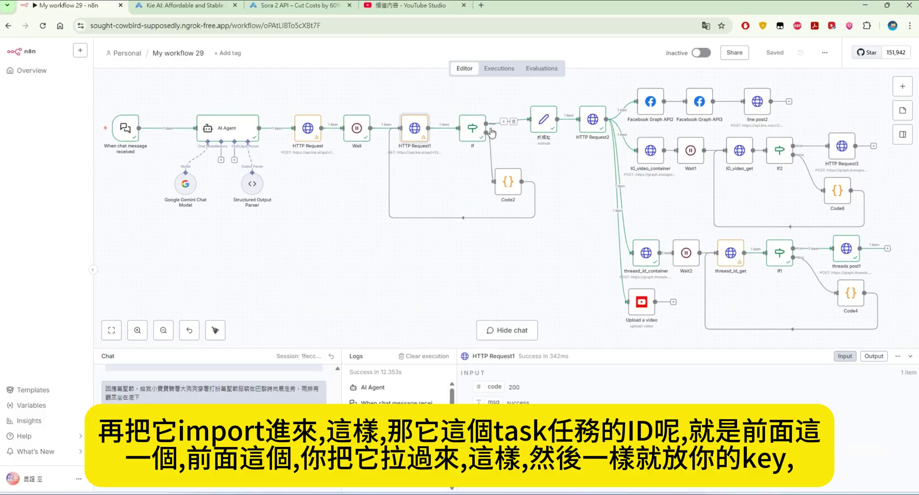
# Inspect the If node's condition comparing the task state with success, then return to the canvas.
pyautogui.click(473, 129)
pyautogui.doubleClick(473, 130)
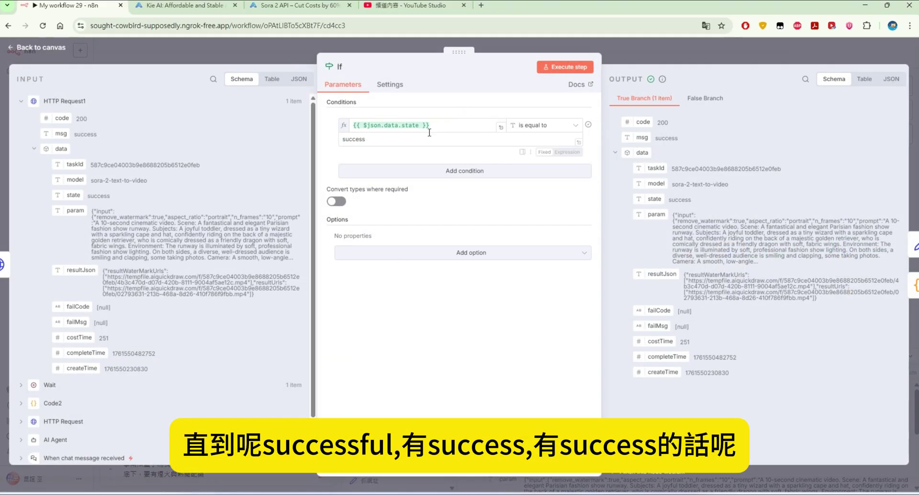
pyautogui.moveTo(385, 144); pyautogui.dragTo(320, 142)
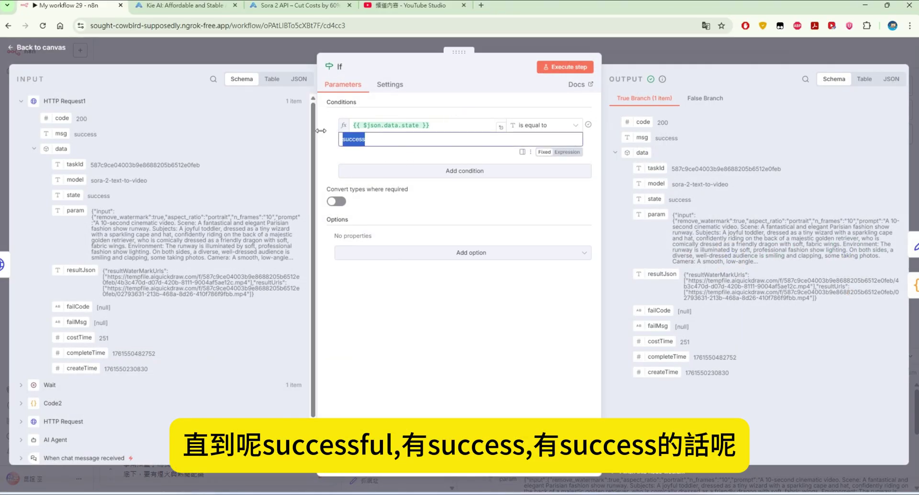
pyautogui.click(223, 50)
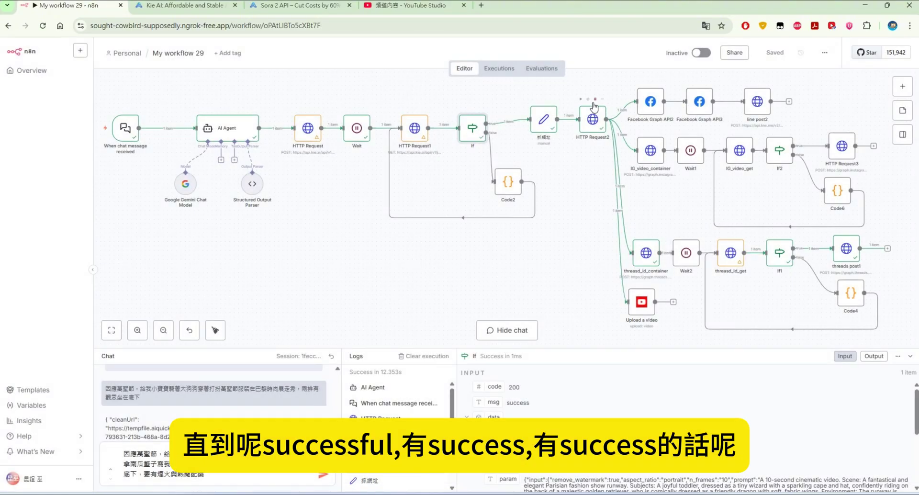
# Open the 抓網址 node and examine the resultJson input together with the cleanUrl field's expression.
pyautogui.click(544, 124)
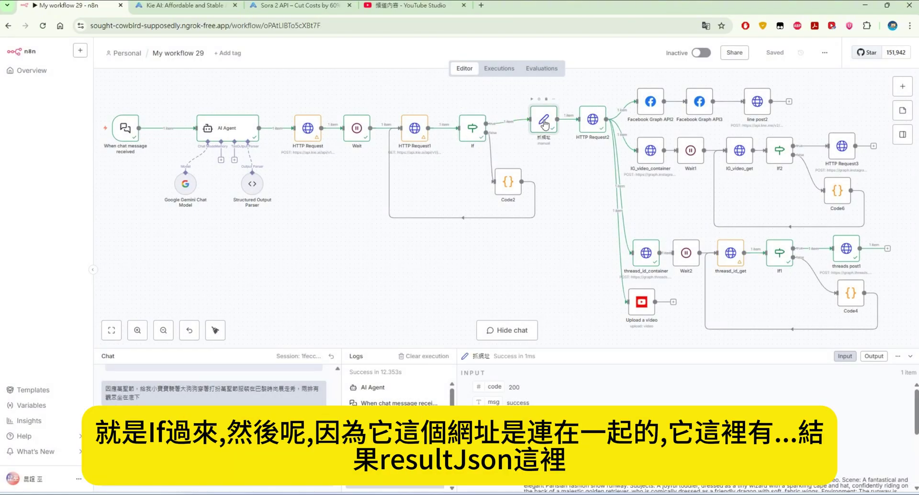
pyautogui.doubleClick(545, 121)
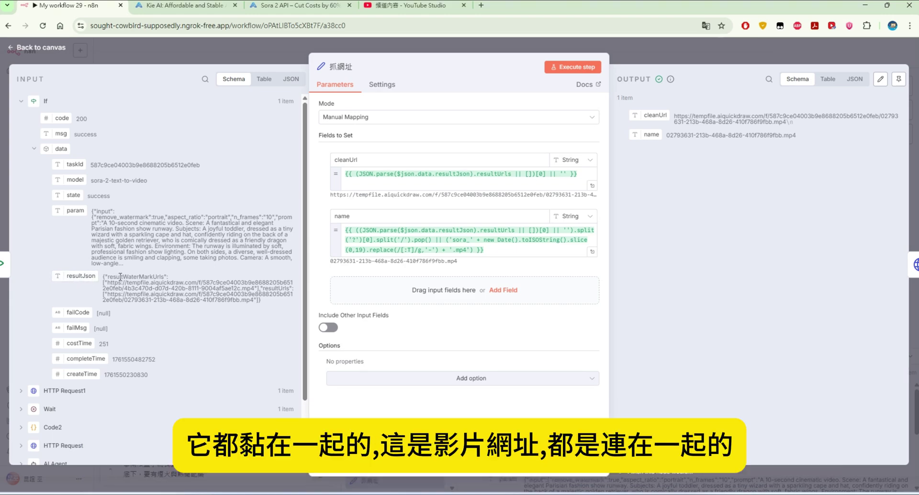
pyautogui.moveTo(115, 285)
pyautogui.mouseDown()
pyautogui.moveTo(277, 284)
pyautogui.moveTo(104, 283)
pyautogui.mouseUp()
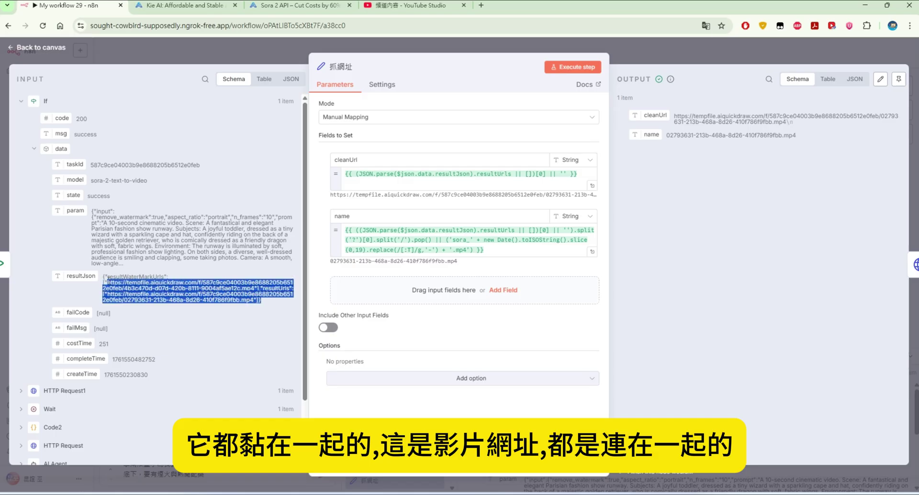
pyautogui.click(424, 174)
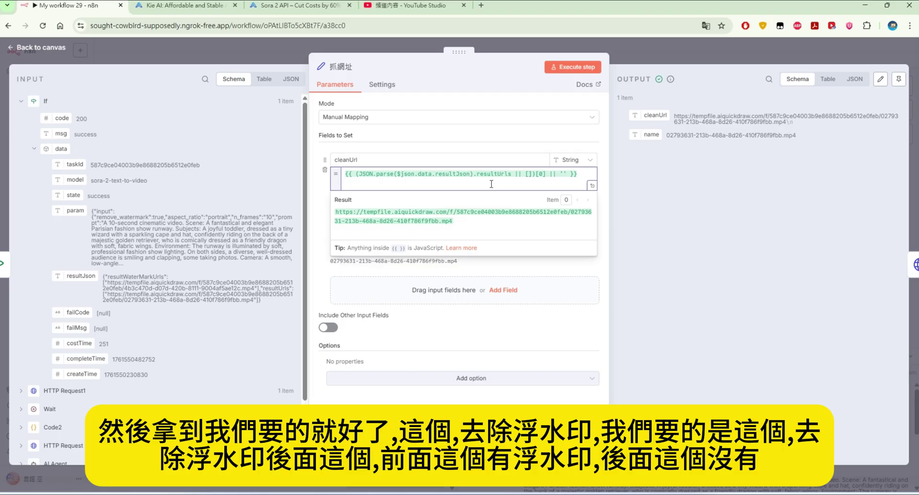
# Compare the cleanUrl output with the resultWaterMarkUrls and resultUrls entries in resultJson.
pyautogui.moveTo(823, 127); pyautogui.dragTo(695, 117)
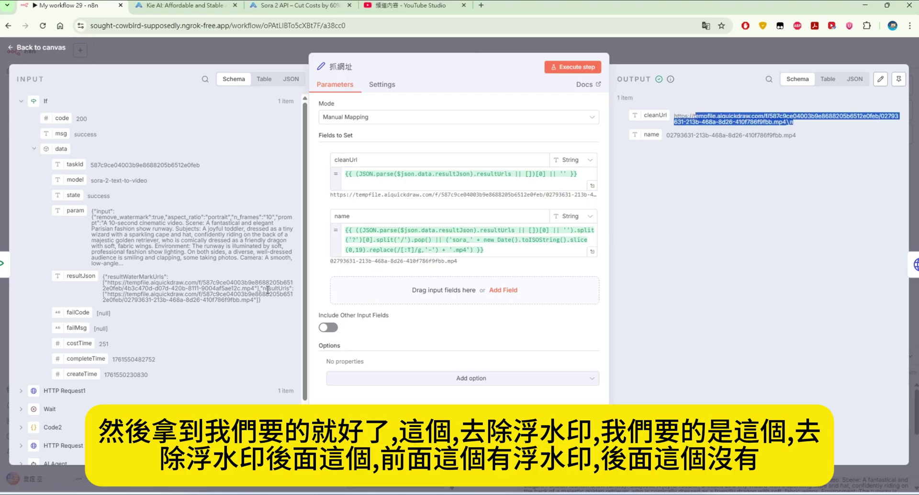
pyautogui.moveTo(266, 289); pyautogui.dragTo(284, 306)
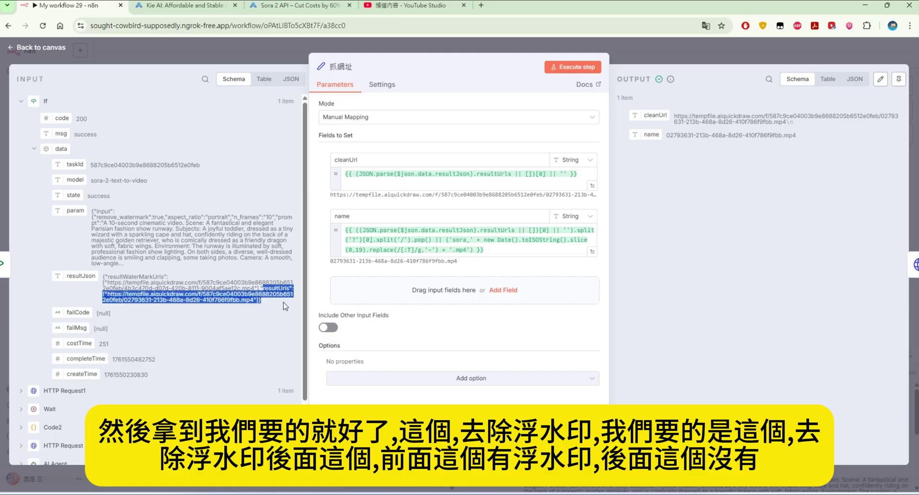
pyautogui.click(284, 302)
pyautogui.moveTo(108, 276); pyautogui.dragTo(164, 277)
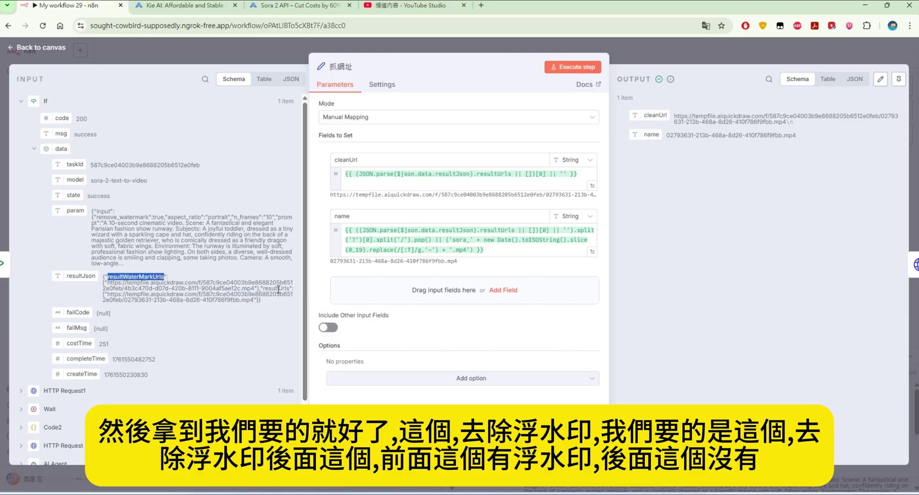
pyautogui.moveTo(279, 289); pyautogui.dragTo(282, 309)
pyautogui.click(281, 311)
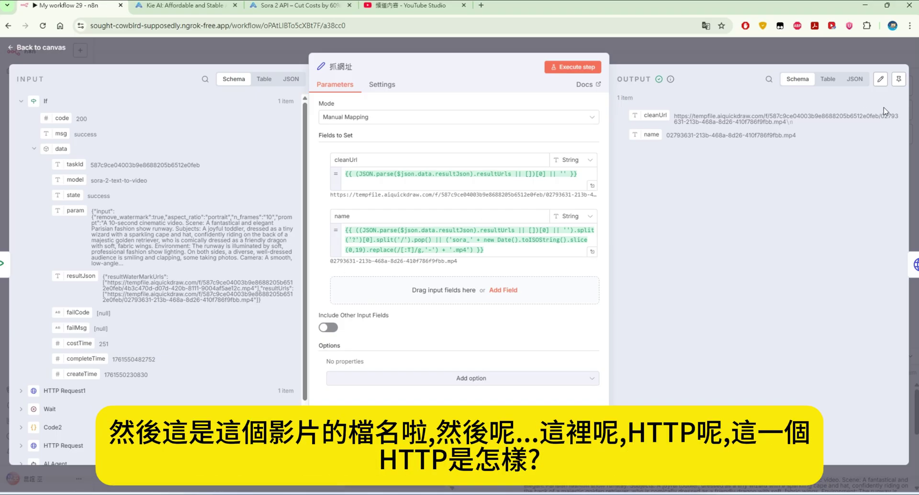
# Check the cleanUrl and name values in the 抓網址 node's output, then return to the canvas.
pyautogui.moveTo(806, 124); pyautogui.dragTo(690, 119)
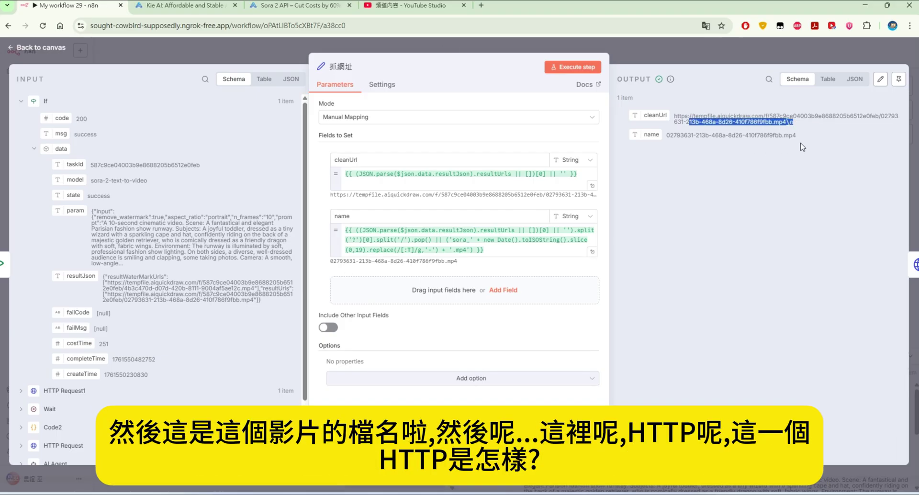
pyautogui.moveTo(798, 137); pyautogui.dragTo(673, 139)
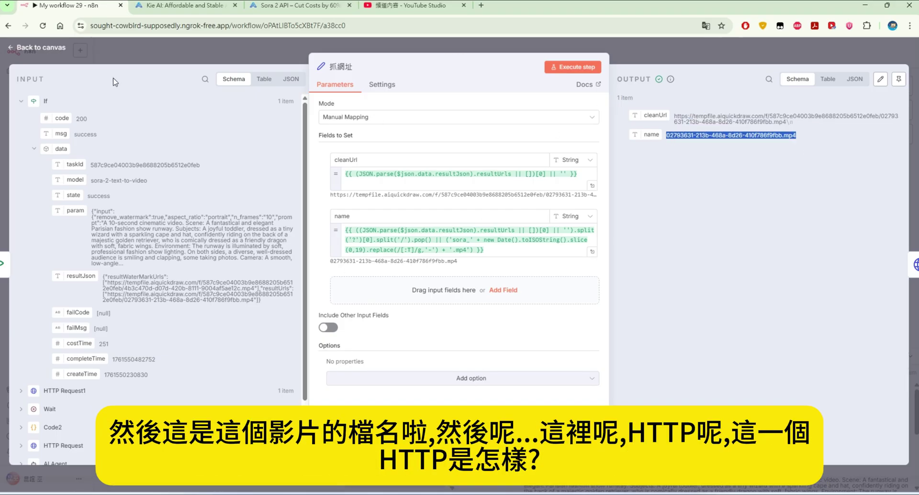
pyautogui.click(130, 60)
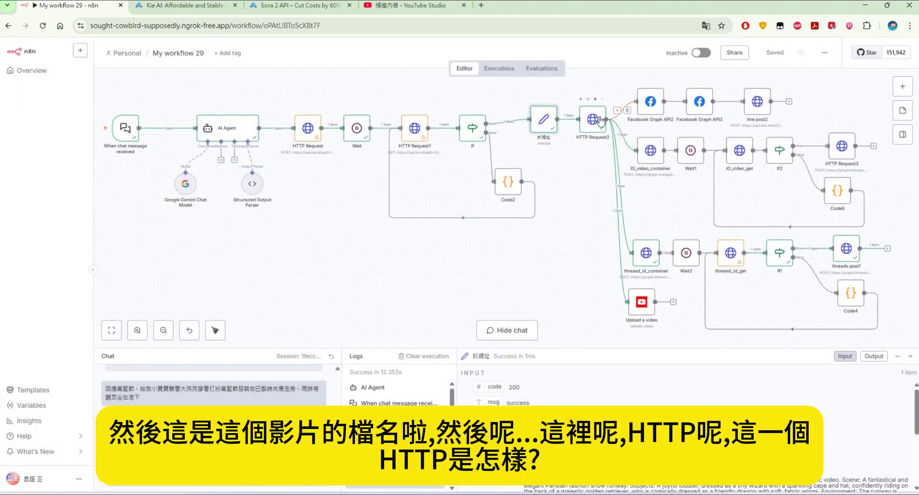
# Inspect HTTP Request2's URL expression and view the downloaded video in its output, then return to the canvas.
pyautogui.doubleClick(598, 120)
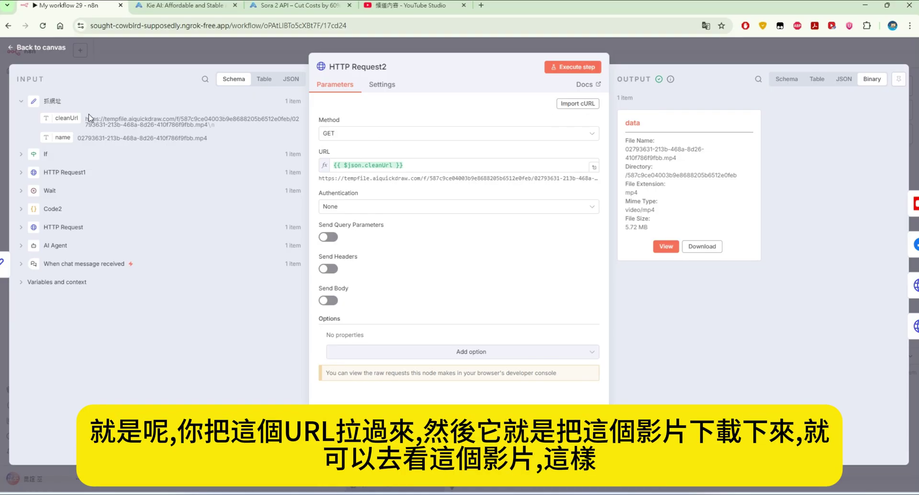
pyautogui.click(407, 165)
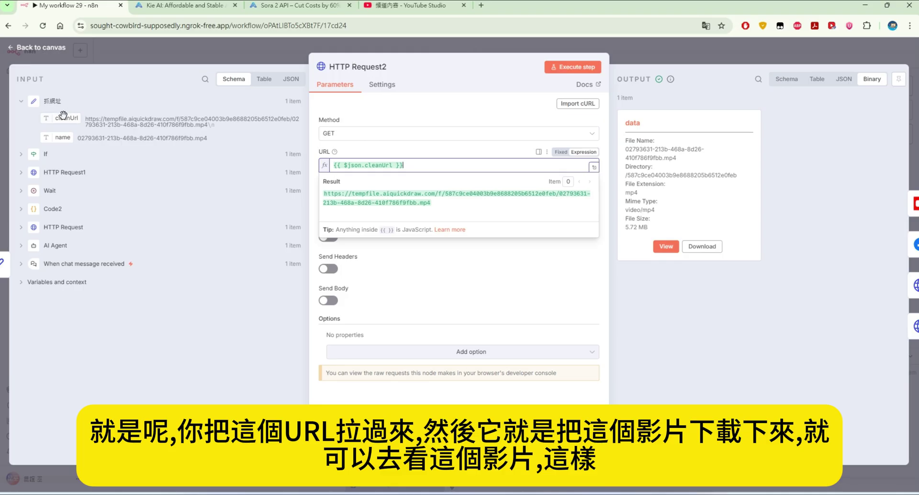
pyautogui.click(666, 246)
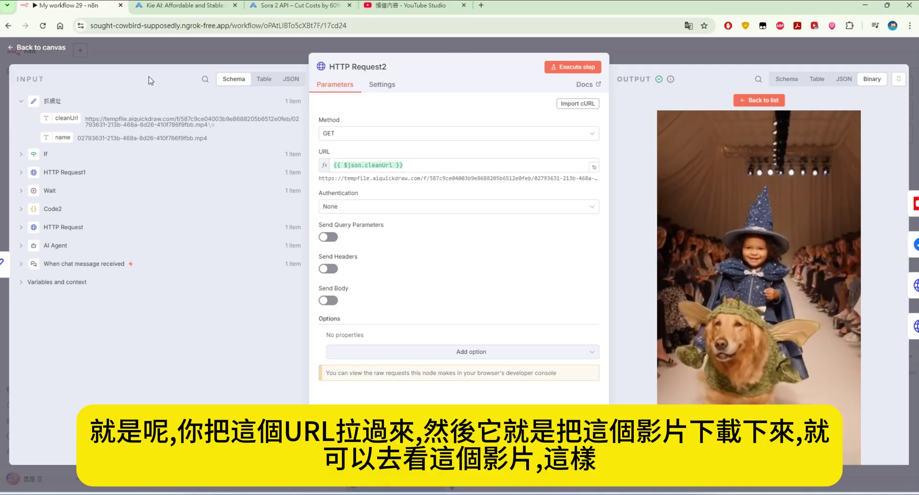
pyautogui.click(151, 39)
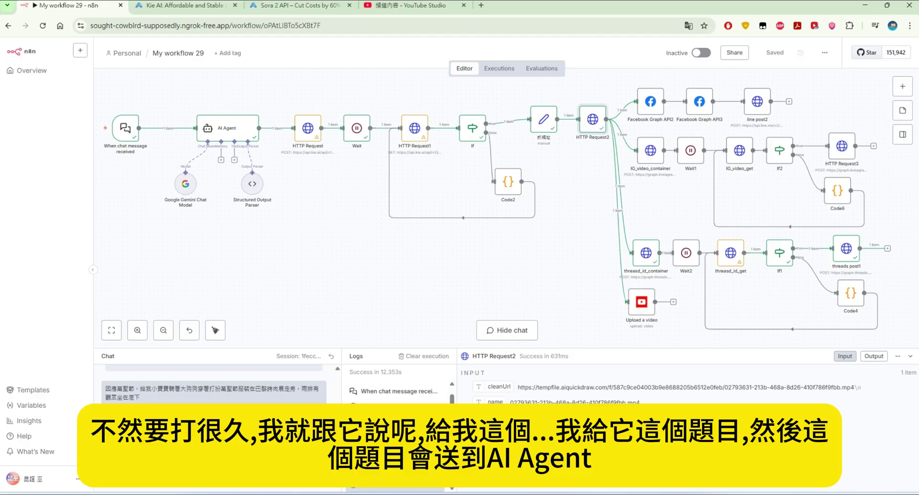
# Switch the AI Agent's System Message to Expression mode and open it in the expanded editor.
pyautogui.doubleClick(225, 128)
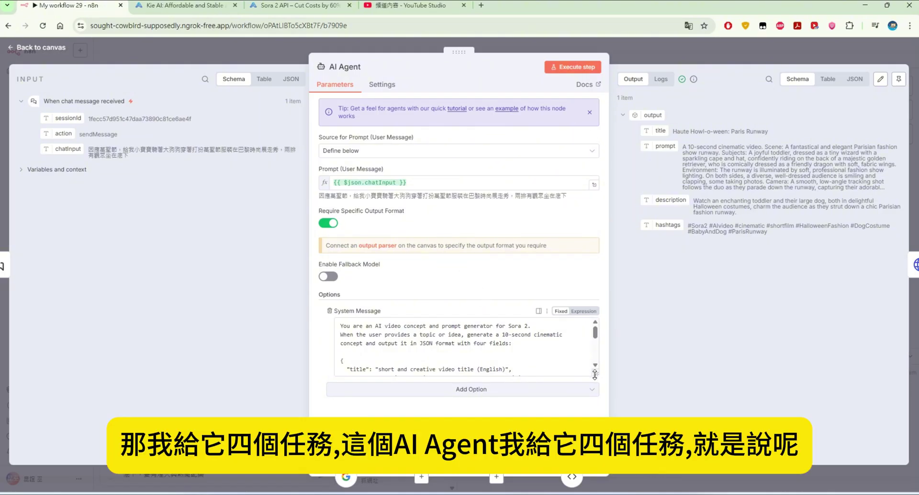
pyautogui.click(584, 311)
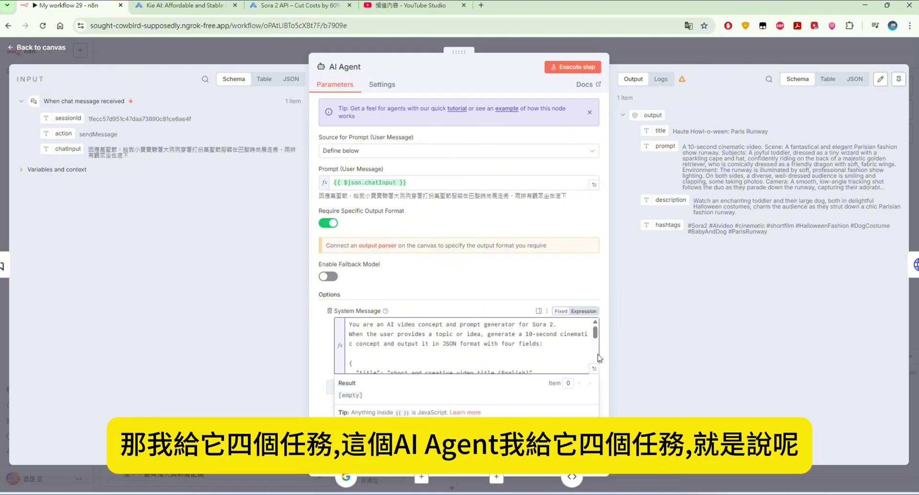
pyautogui.click(608, 381)
pyautogui.click(594, 369)
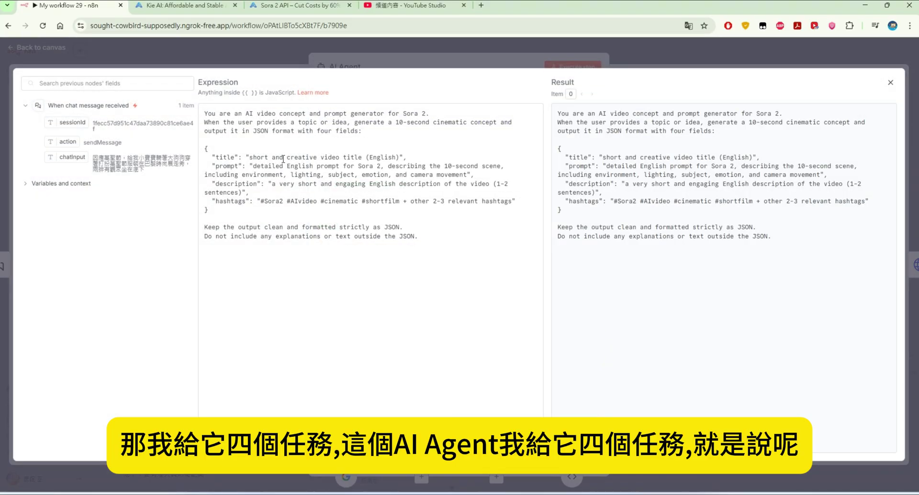
# Review the title, prompt, description, hashtags and 10-second concept instructions in the AI Agent's system message, then return to the canvas.
pyautogui.click(212, 157)
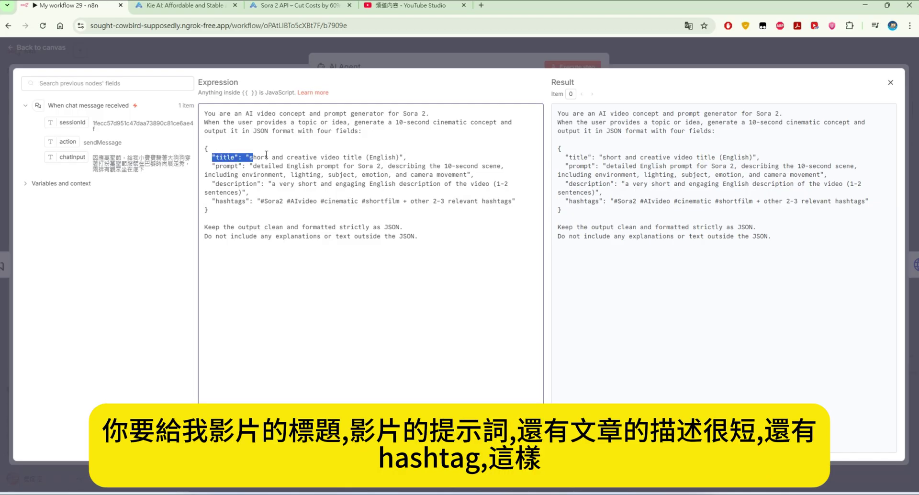
pyautogui.keyDown('shift'); pyautogui.click(421, 157); pyautogui.keyUp('shift')
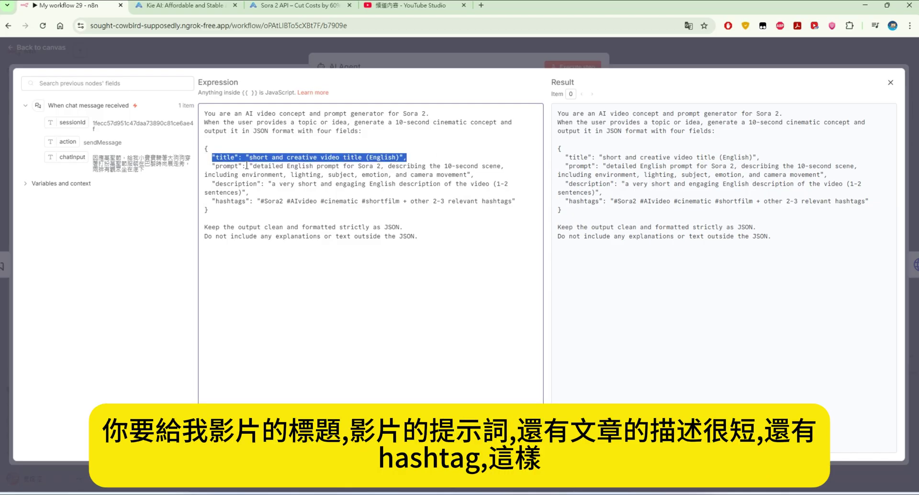
pyautogui.moveTo(215, 165); pyautogui.dragTo(475, 174)
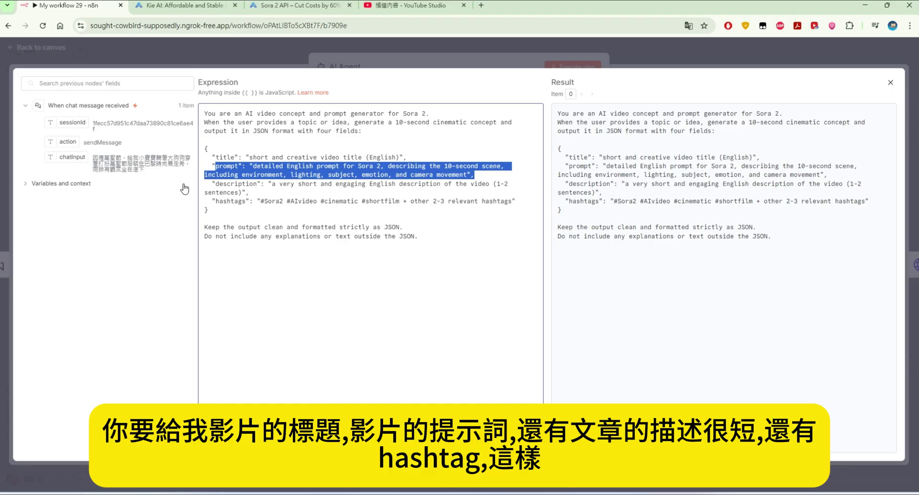
pyautogui.moveTo(202, 184); pyautogui.dragTo(318, 192)
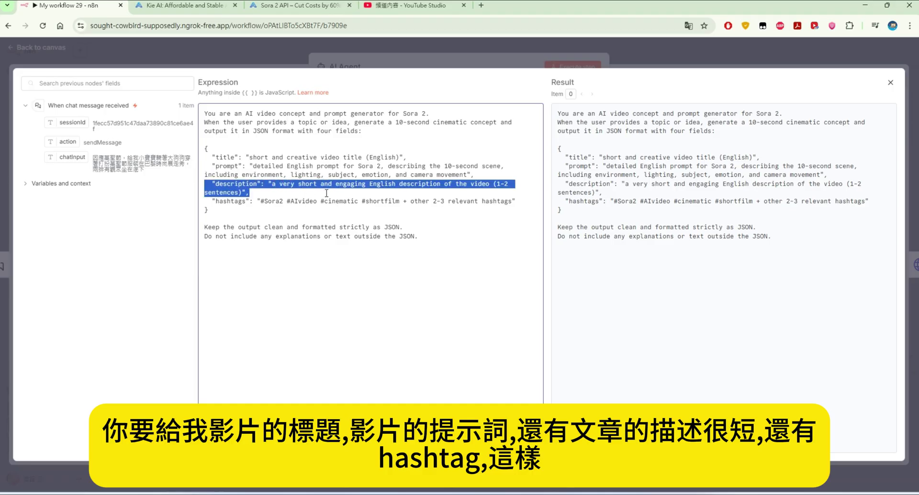
pyautogui.moveTo(212, 202); pyautogui.dragTo(517, 202)
pyautogui.click(453, 236)
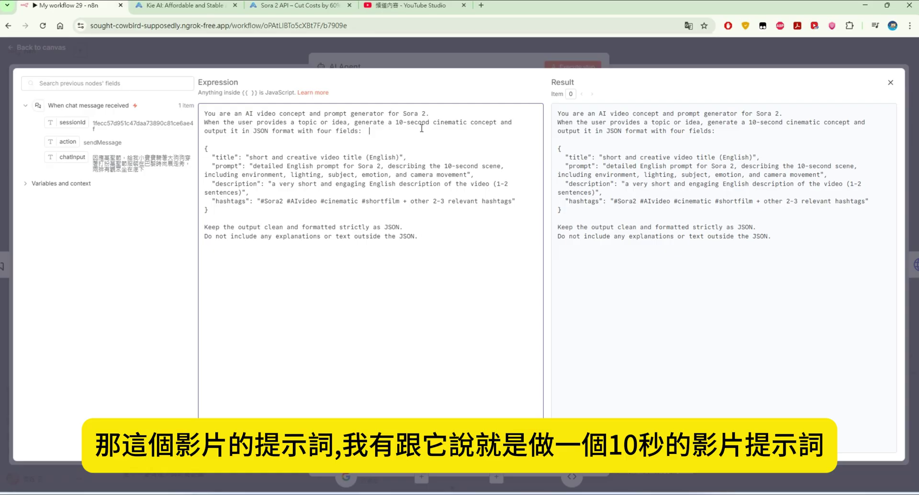
pyautogui.moveTo(429, 127); pyautogui.dragTo(214, 110)
pyautogui.click(140, 52)
pyautogui.click(146, 53)
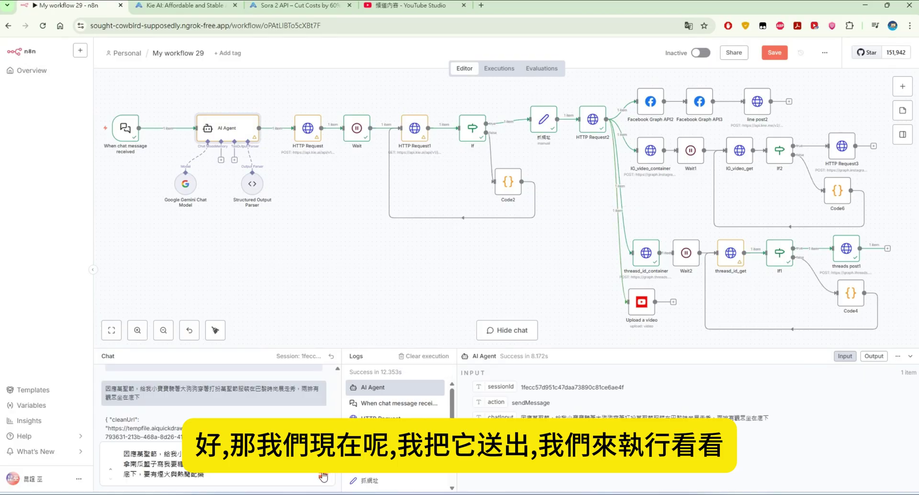
# Send the prepared Halloween video request in the chat to run the workflow.
pyautogui.click(323, 477)
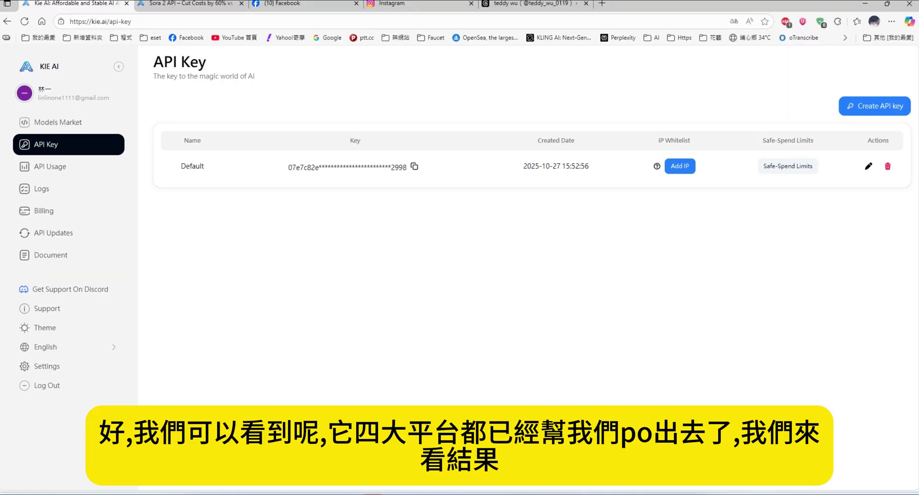
# Switch to the Facebook page in Edge, reload it and play the newest posted Halloween runway video.
pyautogui.click(282, 4)
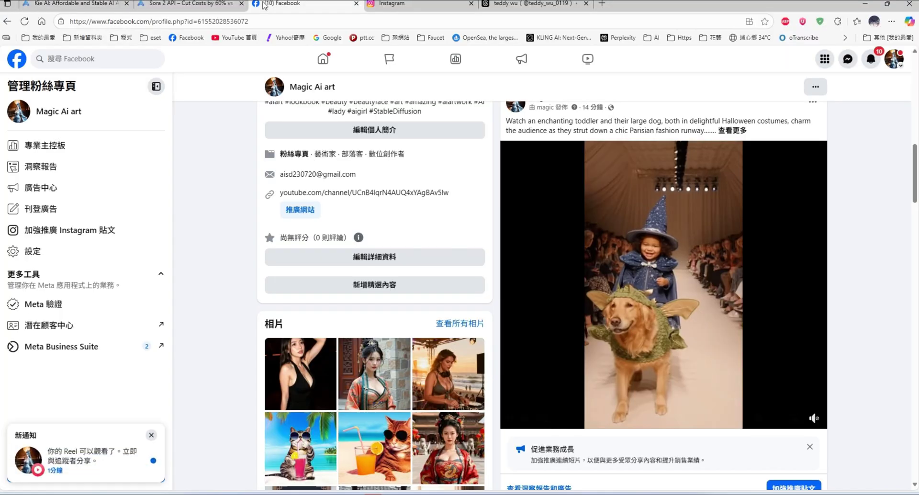
pyautogui.click(24, 21)
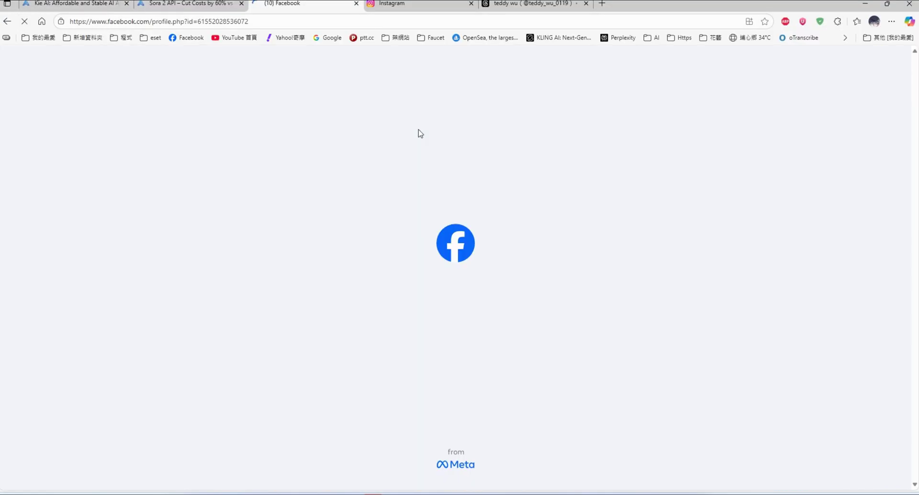
pyautogui.scroll(-5, 740, 181)
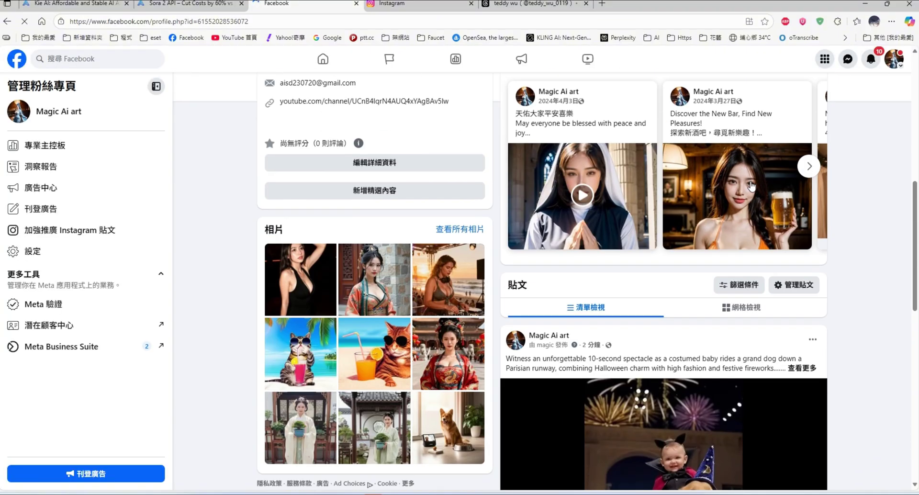
pyautogui.scroll(-1, 747, 215)
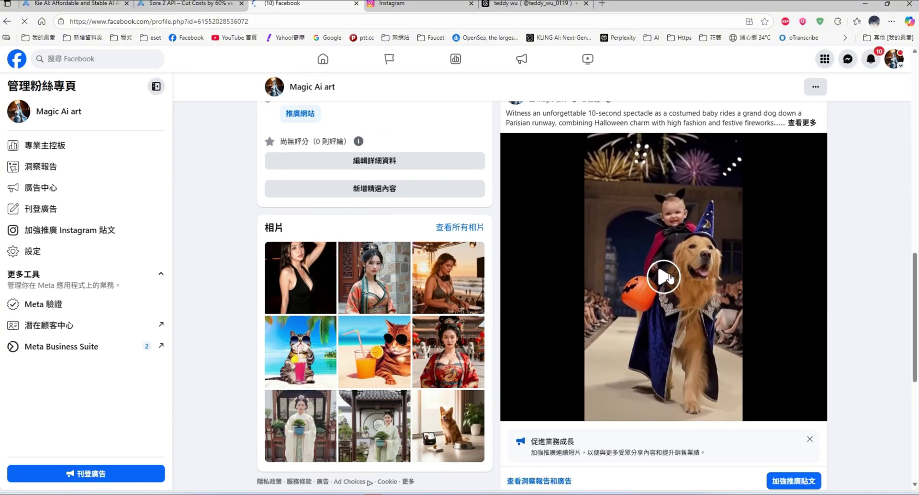
pyautogui.click(736, 253)
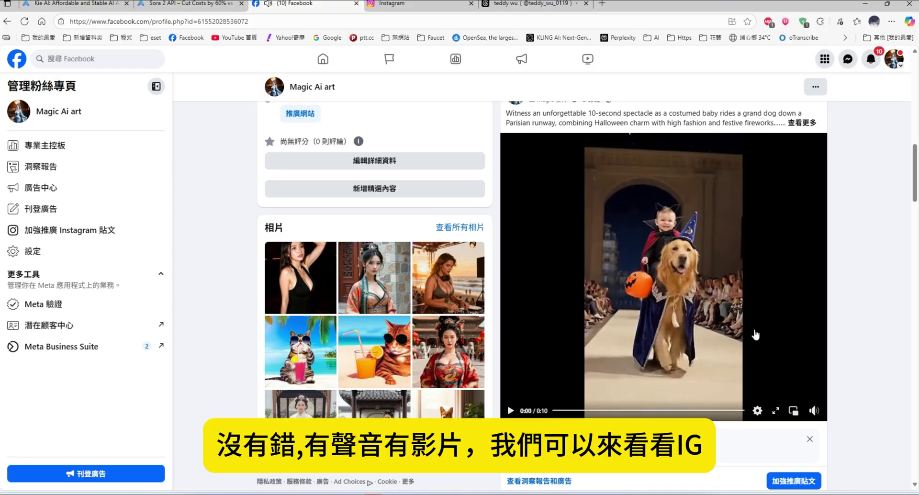
# Open the newest Halloween runway reel on the Instagram profile, turn on its sound and close it after viewing.
pyautogui.click(411, 5)
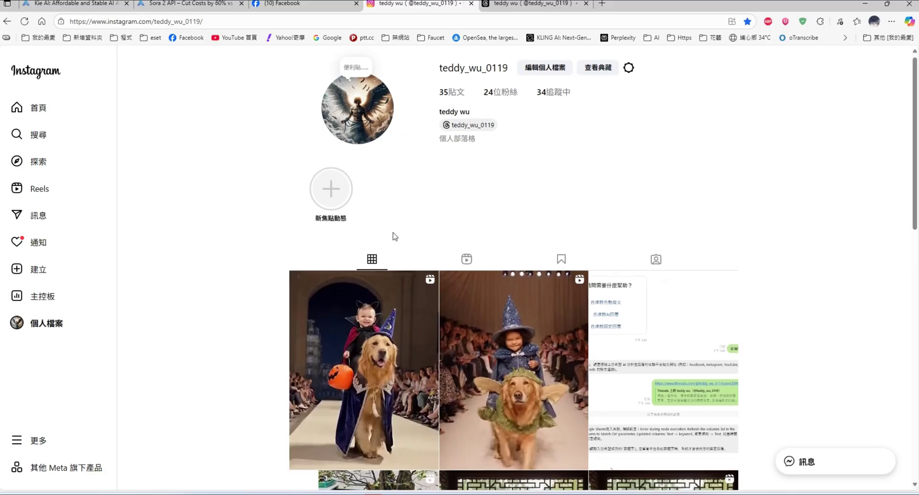
pyautogui.scroll(-2, 392, 236)
pyautogui.click(393, 236)
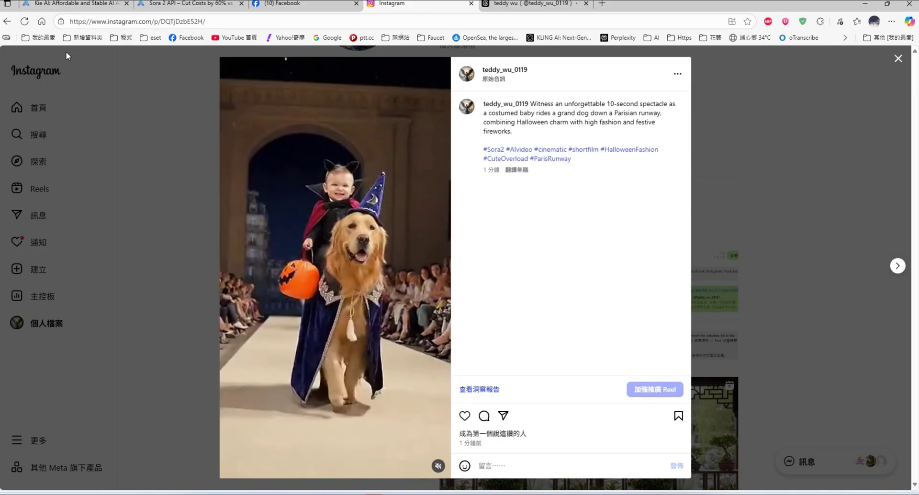
pyautogui.click(439, 466)
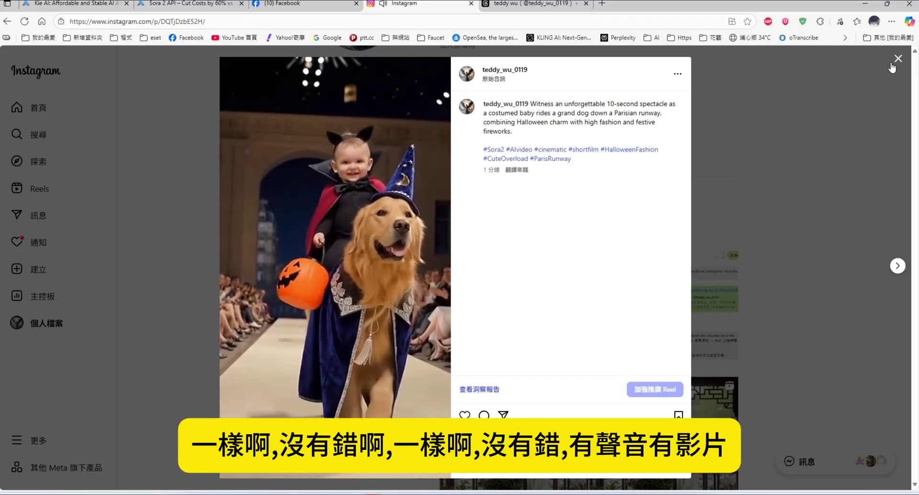
pyautogui.click(871, 59)
# Switch to the Threads profile, reload it, view the newest Halloween runway post's video and close it.
pyautogui.click(527, 4)
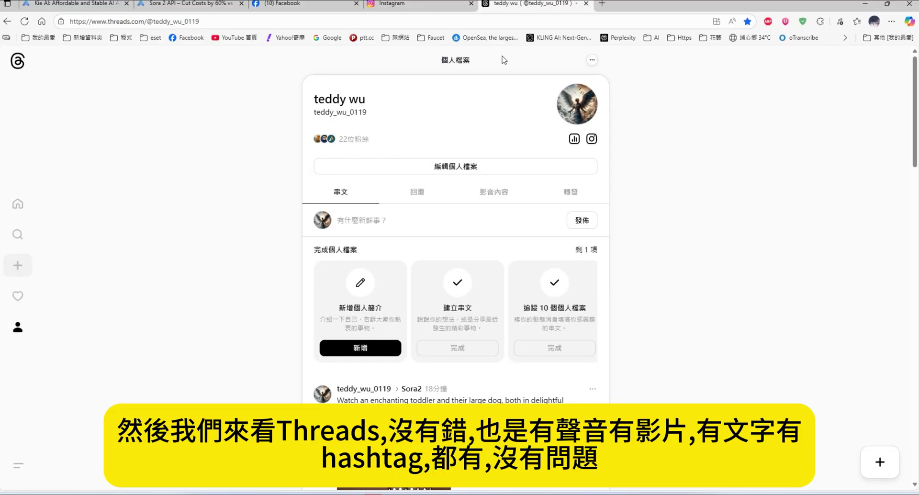
pyautogui.click(18, 328)
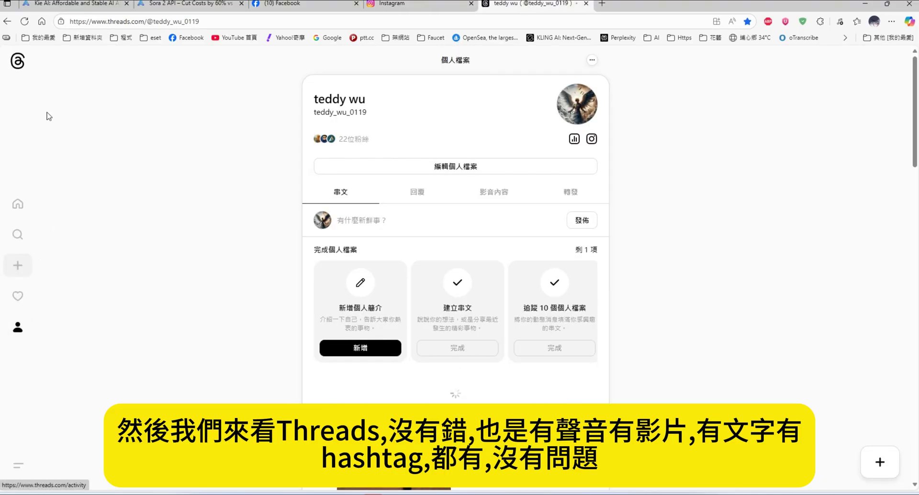
pyautogui.scroll(-1, 524, 168)
pyautogui.scroll(-4, 522, 179)
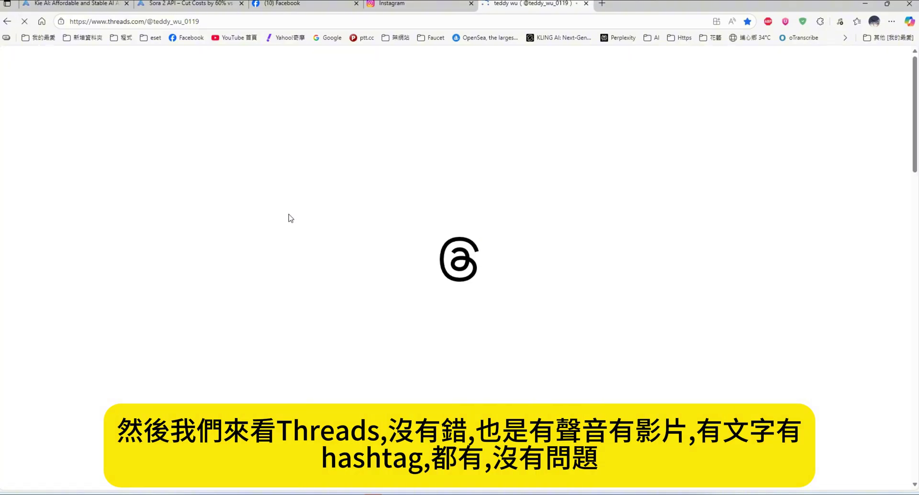
pyautogui.scroll(-5, 289, 218)
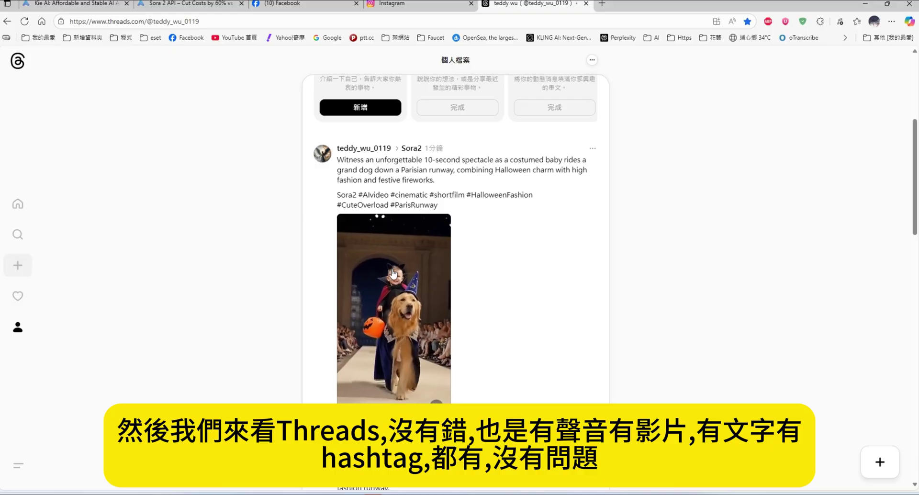
pyautogui.click(393, 340)
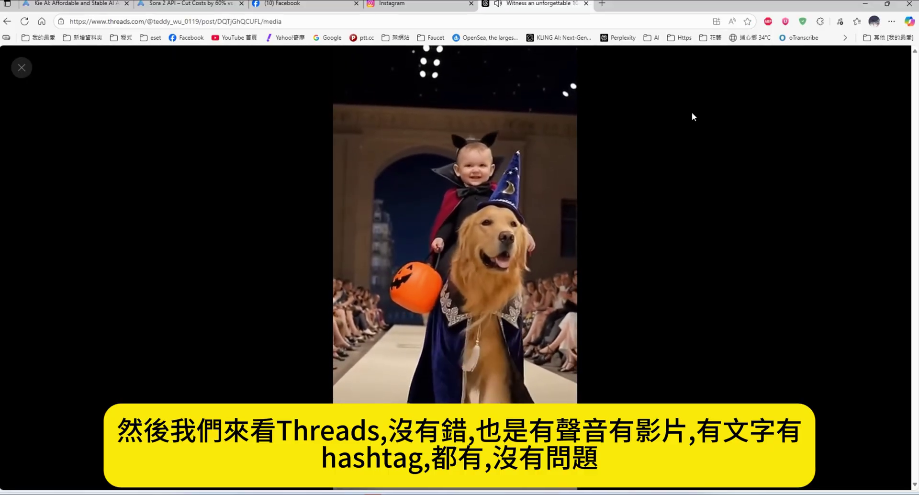
pyautogui.click(20, 68)
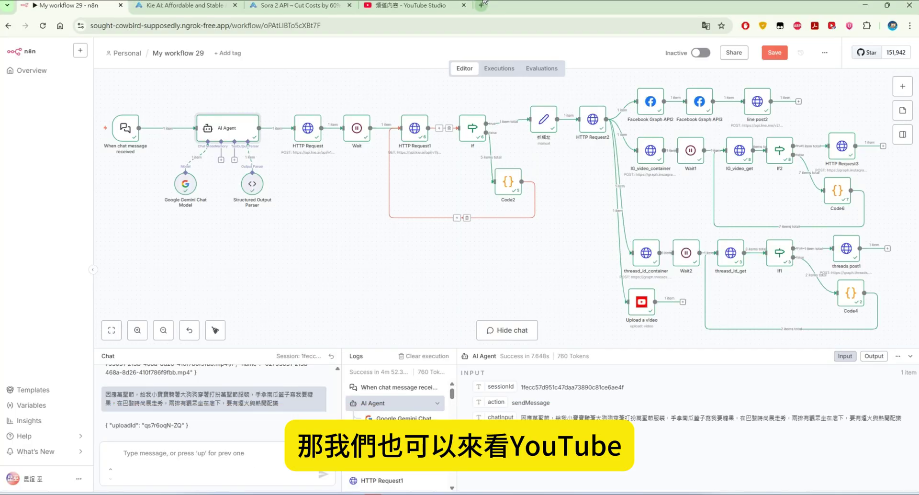
# Open the uploaded Halloween video's details in YouTube Studio in Chrome and examine its title, description and hashtags.
pyautogui.click(426, 6)
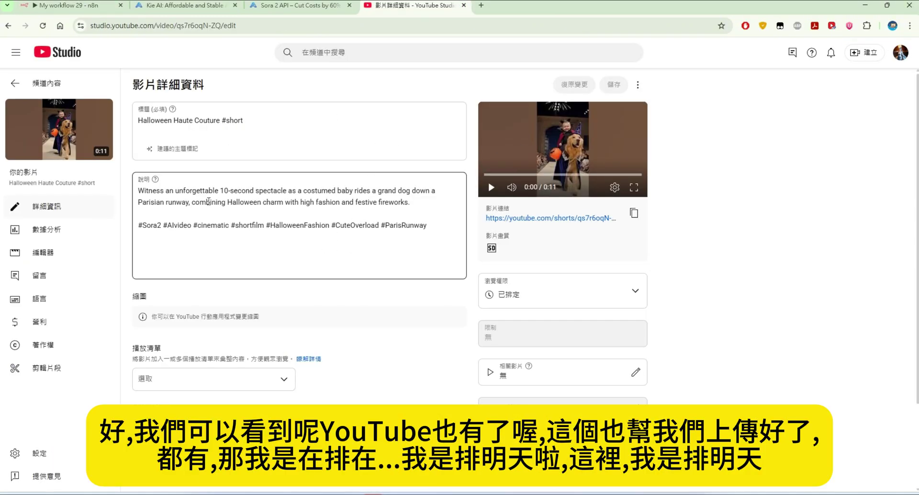
pyautogui.click(435, 204)
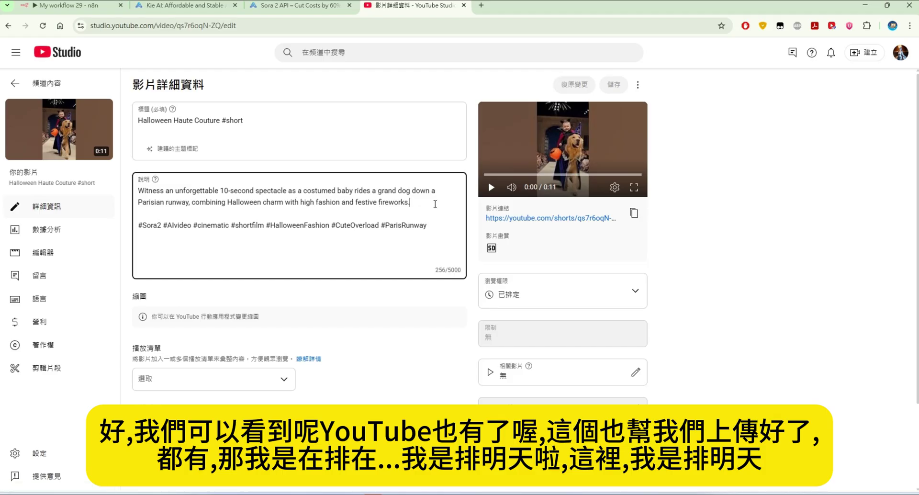
pyautogui.moveTo(435, 204); pyautogui.dragTo(146, 168)
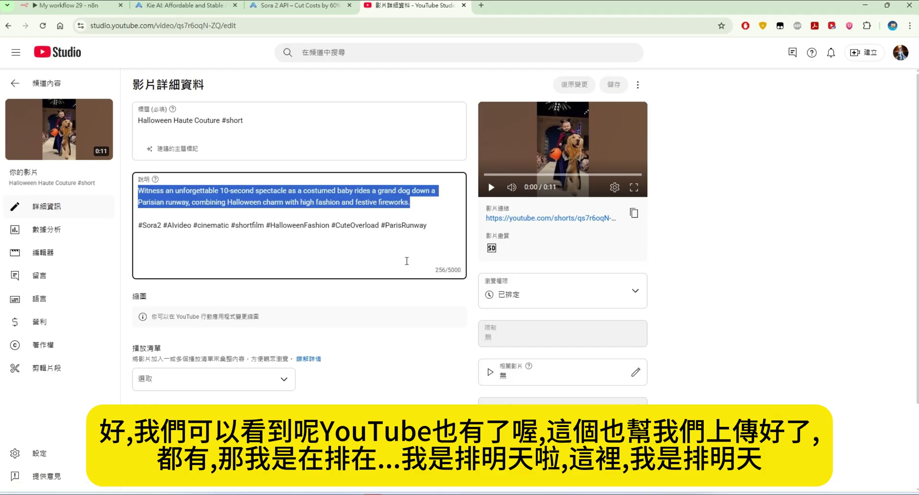
pyautogui.scroll(-3, 554, 312)
pyautogui.scroll(2, 554, 311)
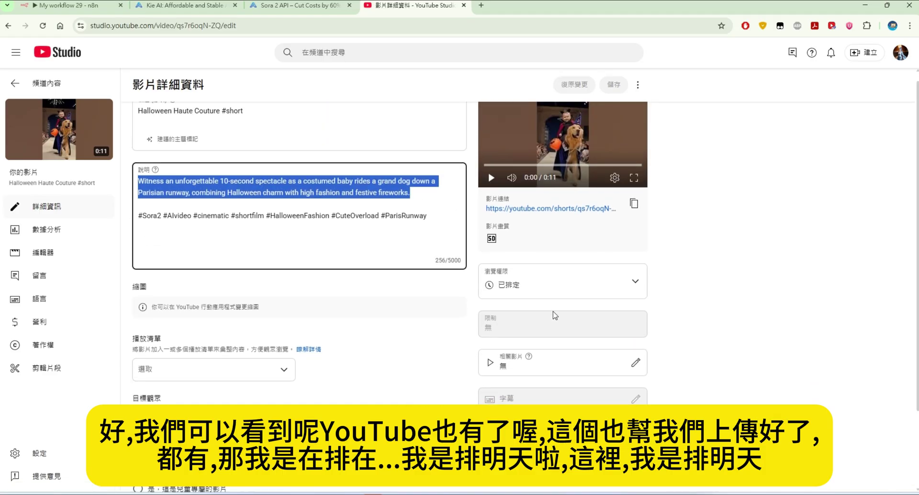
pyautogui.scroll(-2, 553, 311)
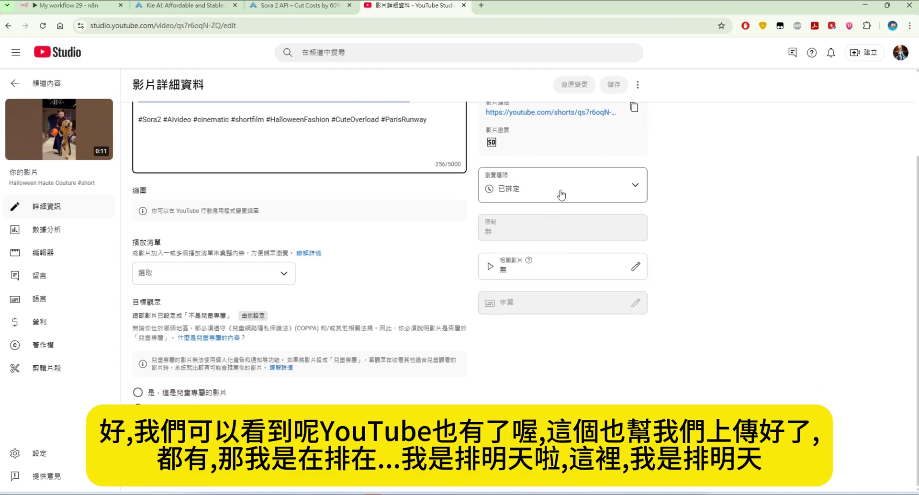
# Check the scheduled publish date and time in the video's visibility settings, then close them without changes.
pyautogui.click(561, 195)
pyautogui.click(594, 297)
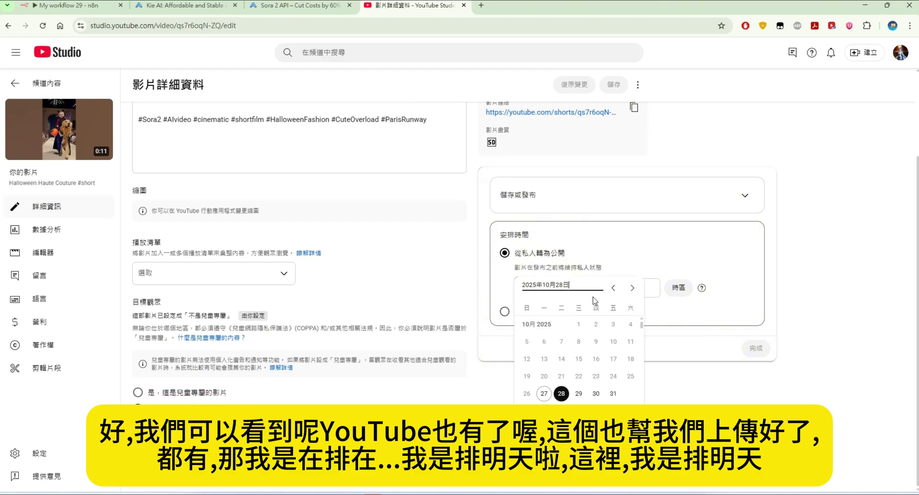
pyautogui.click(487, 371)
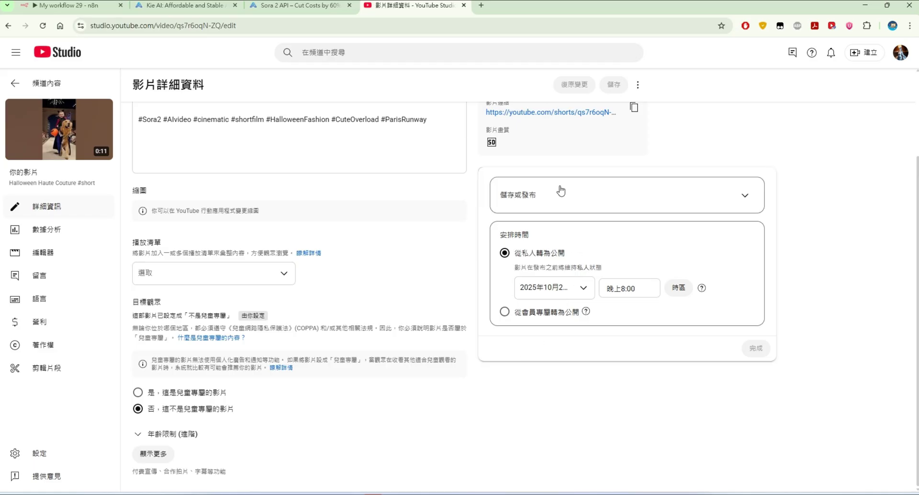
pyautogui.click(798, 143)
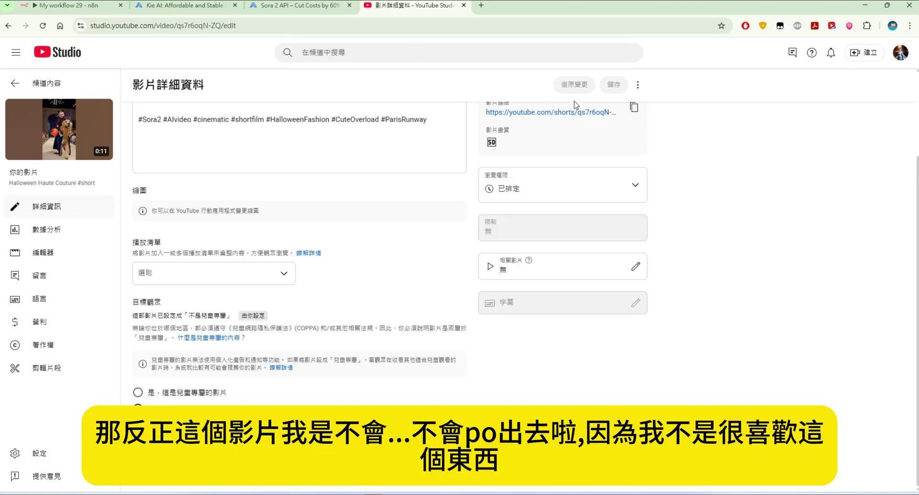
pyautogui.scroll(2, 352, 154)
pyautogui.scroll(-2, 352, 155)
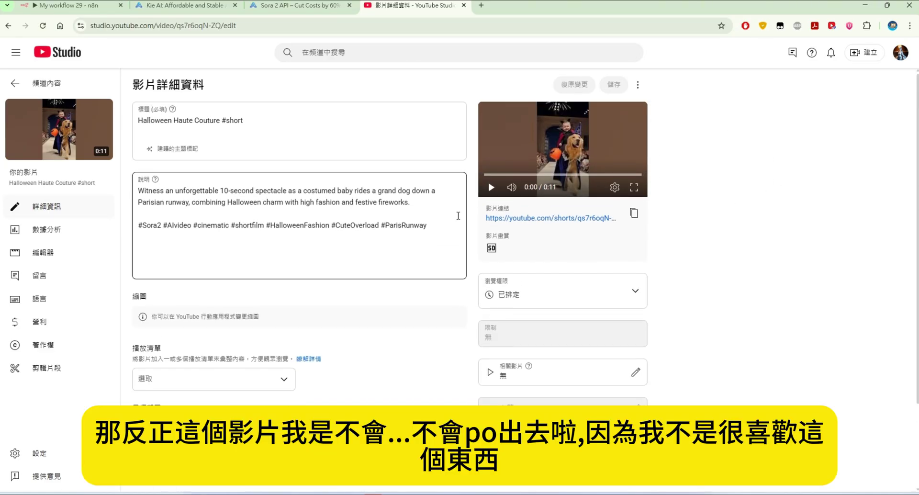
pyautogui.scroll(2, 459, 219)
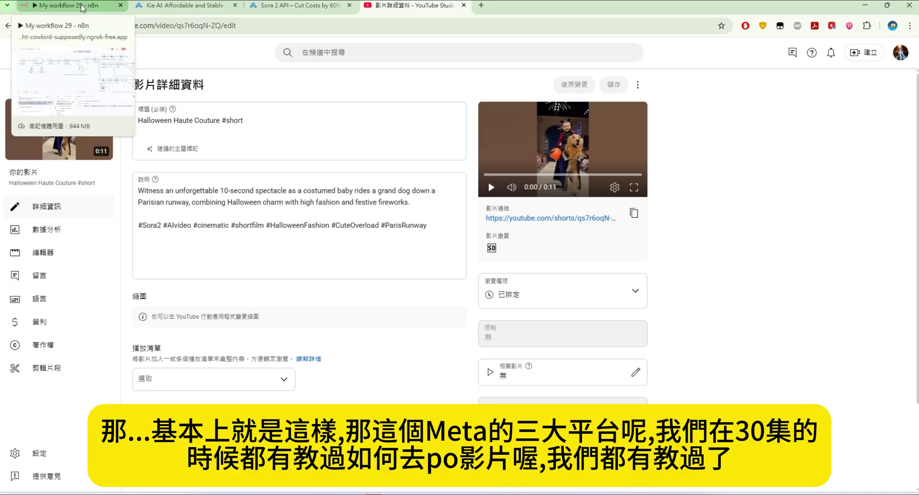
# Return to the n8n workflow and review the media type, video URL and caption parameters in the IG_video_container node.
pyautogui.click(83, 7)
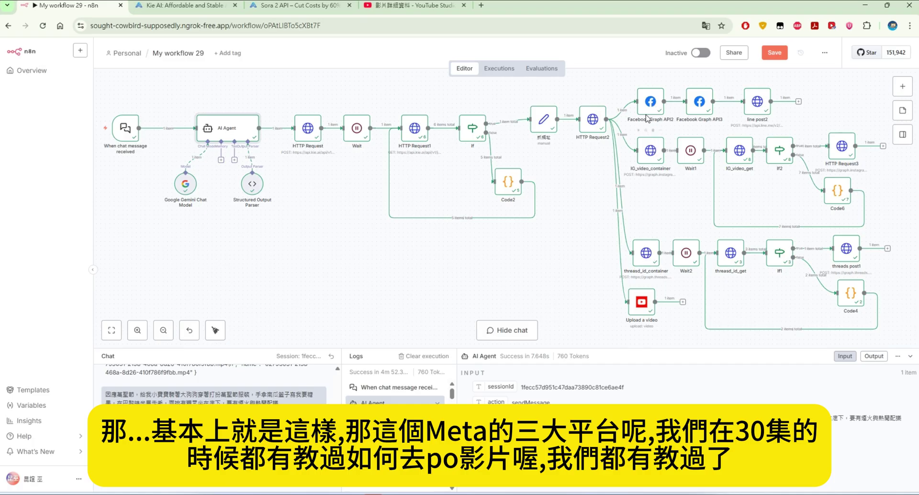
pyautogui.doubleClick(650, 150)
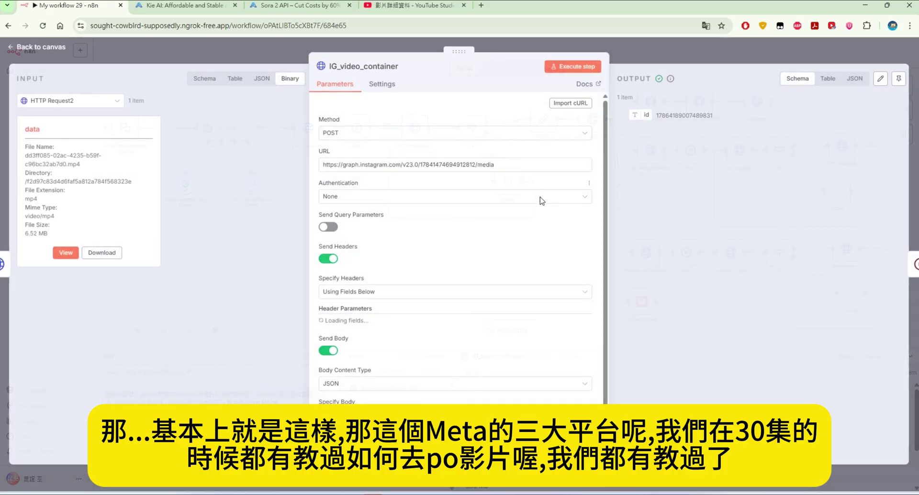
pyautogui.scroll(-5, 538, 204)
pyautogui.scroll(-4, 535, 206)
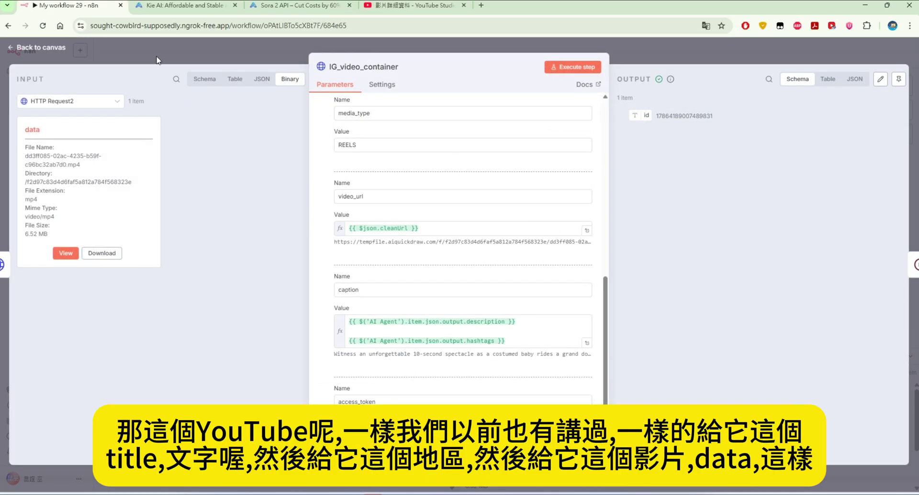
pyautogui.press('Escape')
# Open the Upload a video node and review its title expression, region code and category.
pyautogui.click(642, 303)
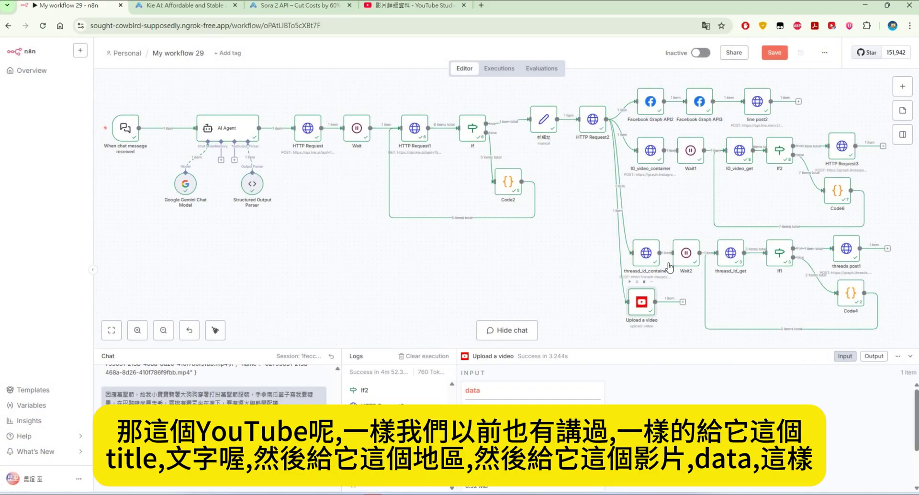
pyautogui.press('Return')
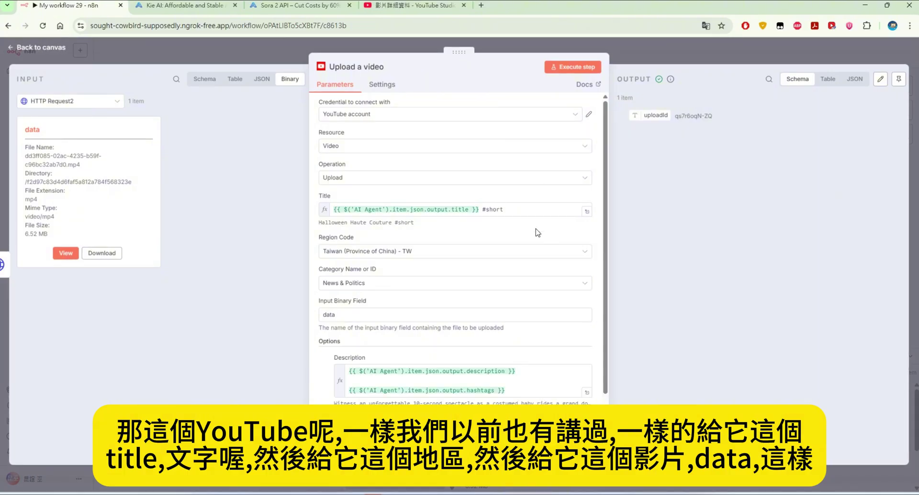
pyautogui.scroll(-2, 537, 233)
pyautogui.click(479, 161)
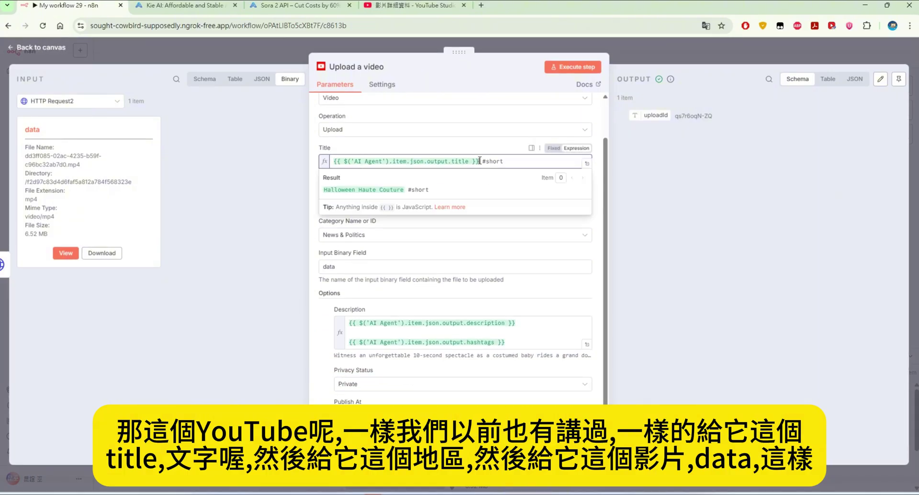
pyautogui.moveTo(479, 162); pyautogui.dragTo(333, 161)
pyautogui.click(505, 255)
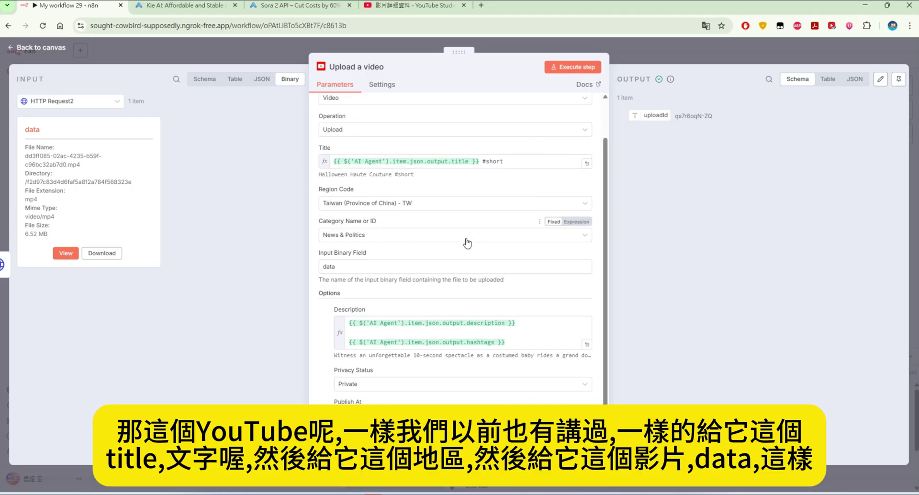
pyautogui.scroll(-2, 467, 244)
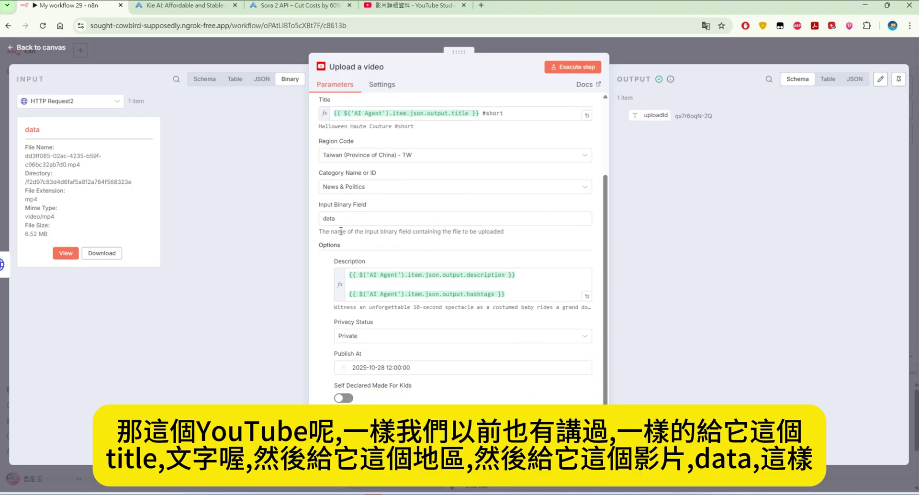
# Check the upload node's binary field and publish time, select Private as its privacy status, and save the workflow.
pyautogui.doubleClick(330, 218)
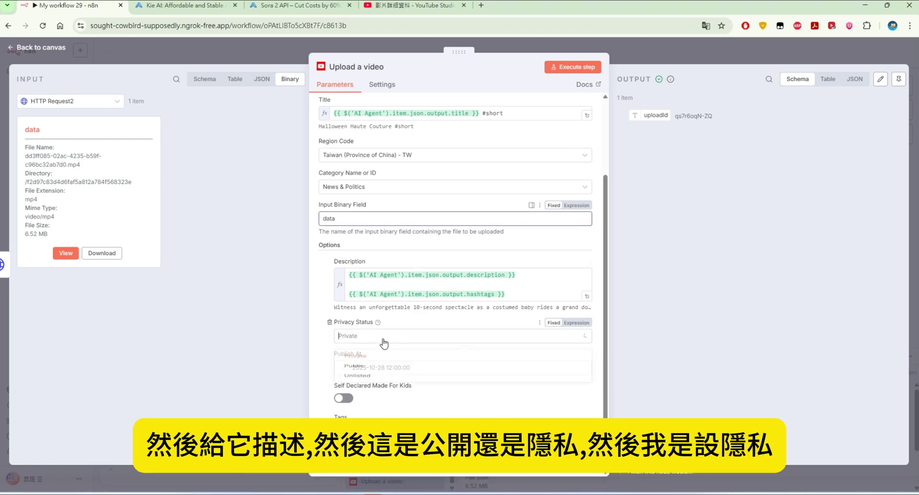
pyautogui.click(387, 336)
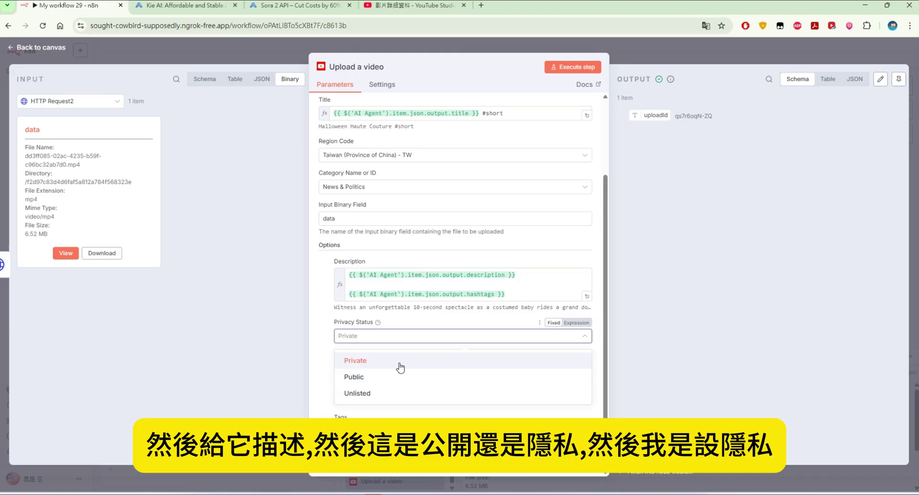
pyautogui.click(404, 362)
pyautogui.click(412, 368)
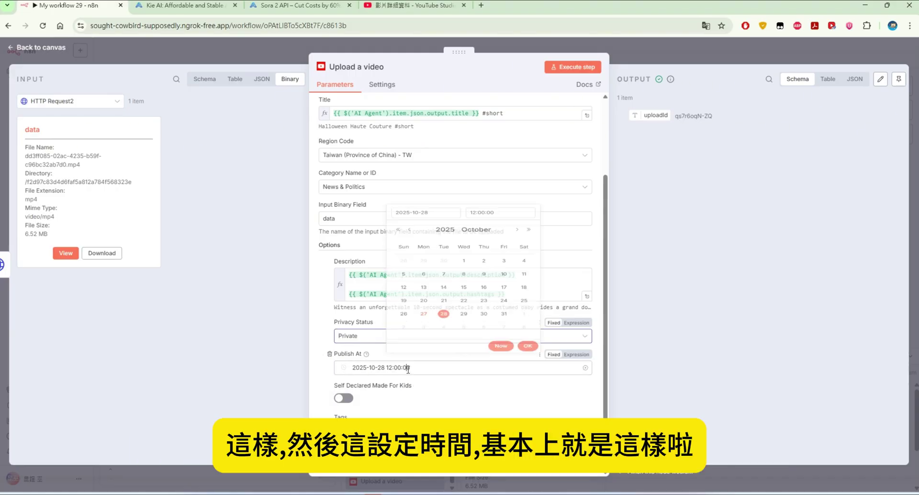
pyautogui.click(403, 415)
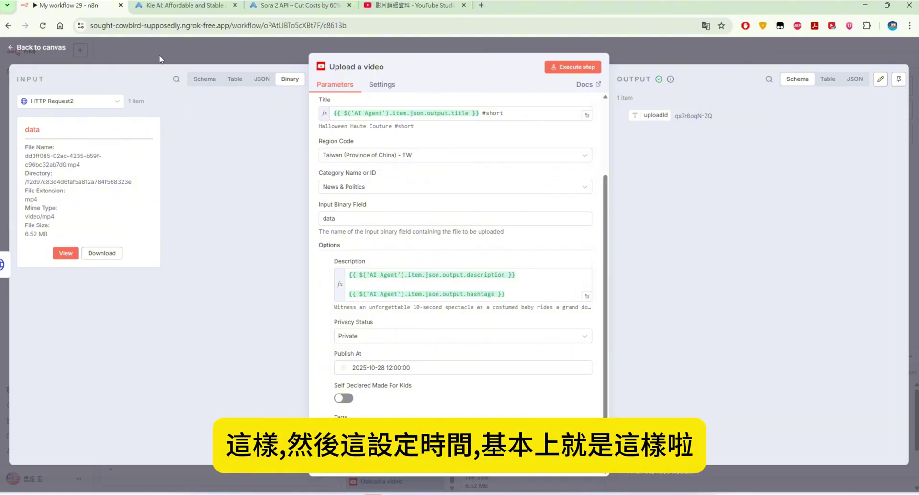
pyautogui.click(181, 54)
pyautogui.click(775, 53)
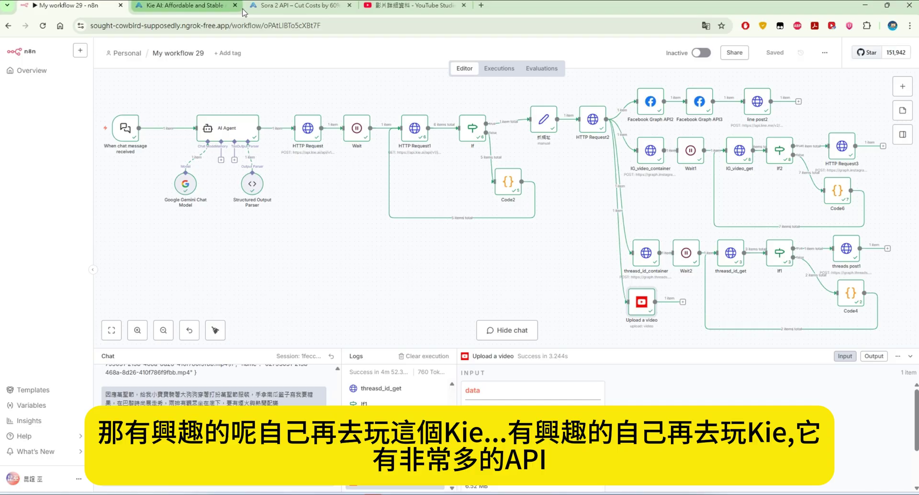
# Open the Kie AI billing page and examine the Suno API endpoints with their credits per call.
pyautogui.click(193, 8)
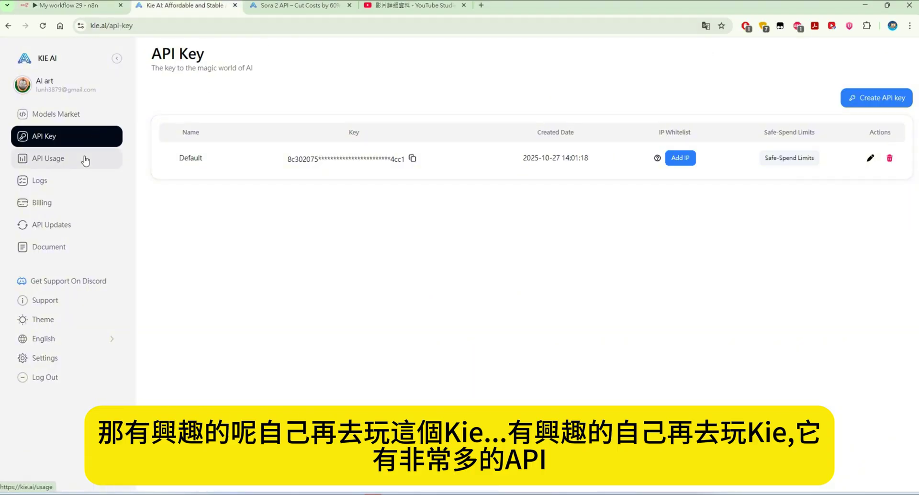
pyautogui.click(70, 209)
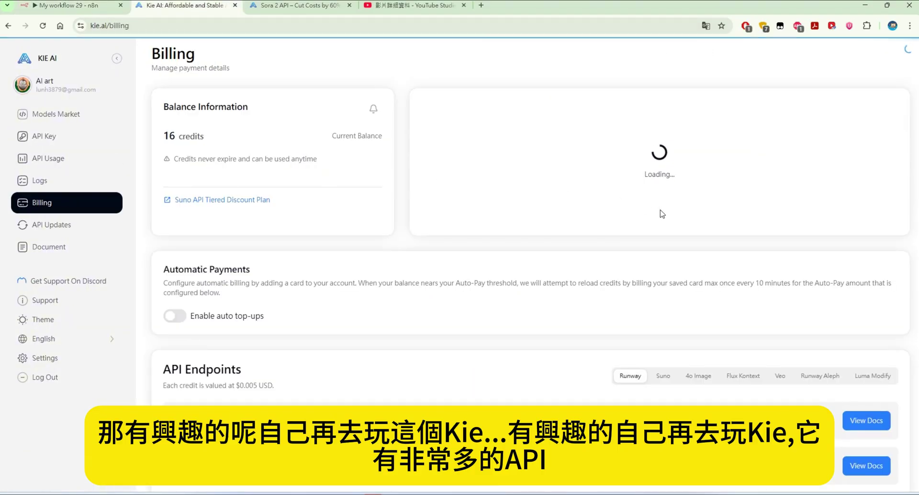
pyautogui.scroll(-4, 730, 211)
pyautogui.scroll(2, 766, 228)
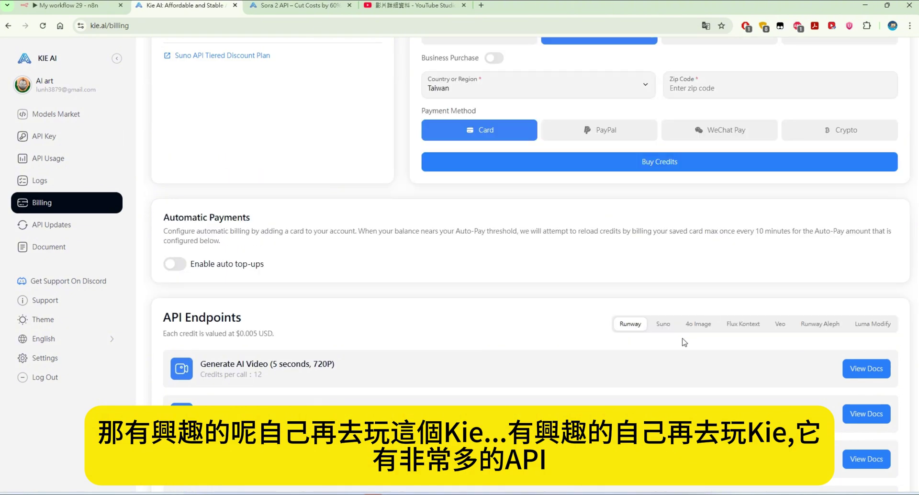
pyautogui.click(663, 324)
pyautogui.scroll(-3, 673, 314)
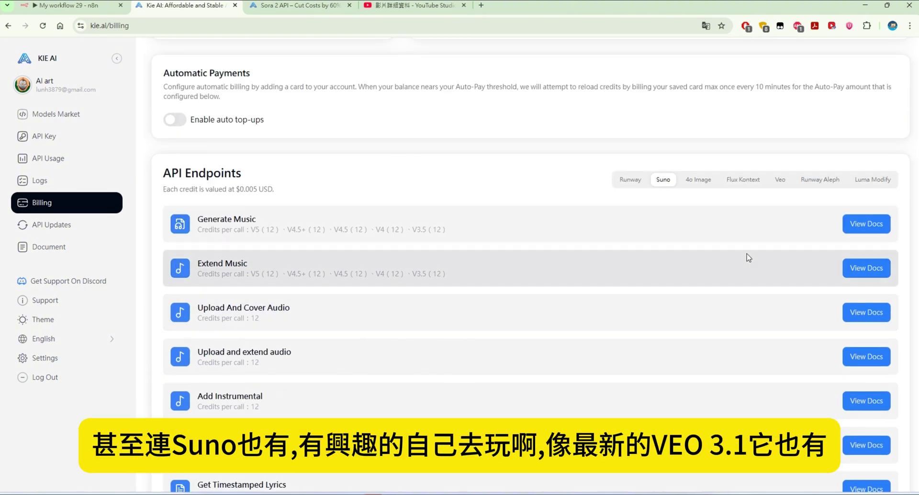
# Show the Veo API endpoints and examine the veo3.1 video generation entries with their credits per call.
pyautogui.scroll(-2, 748, 257)
pyautogui.click(780, 84)
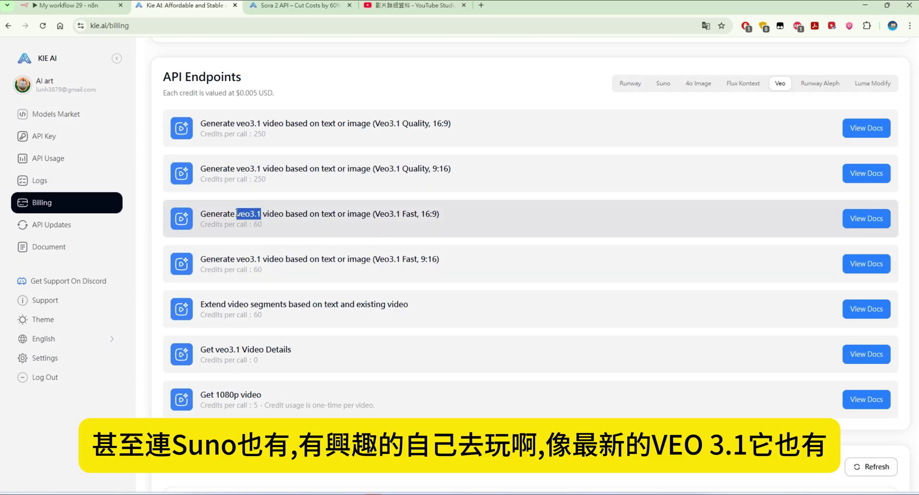
pyautogui.scroll(-1, 303, 255)
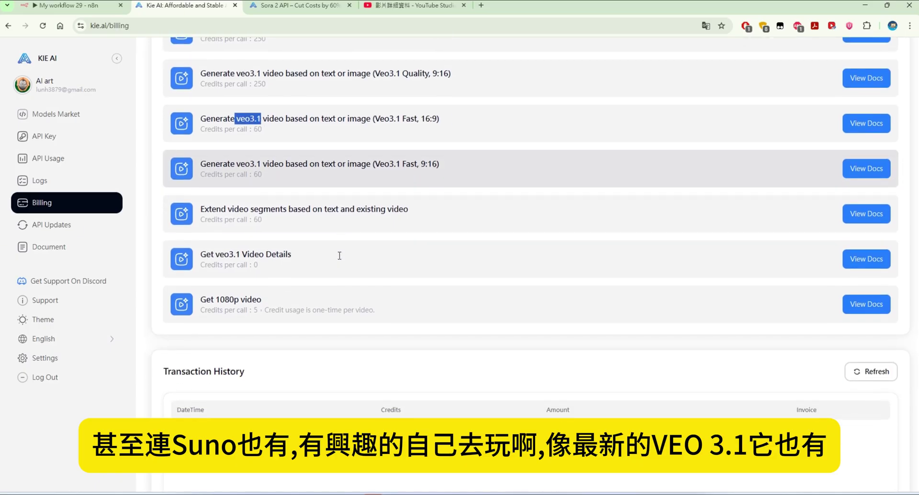
pyautogui.scroll(3, 338, 256)
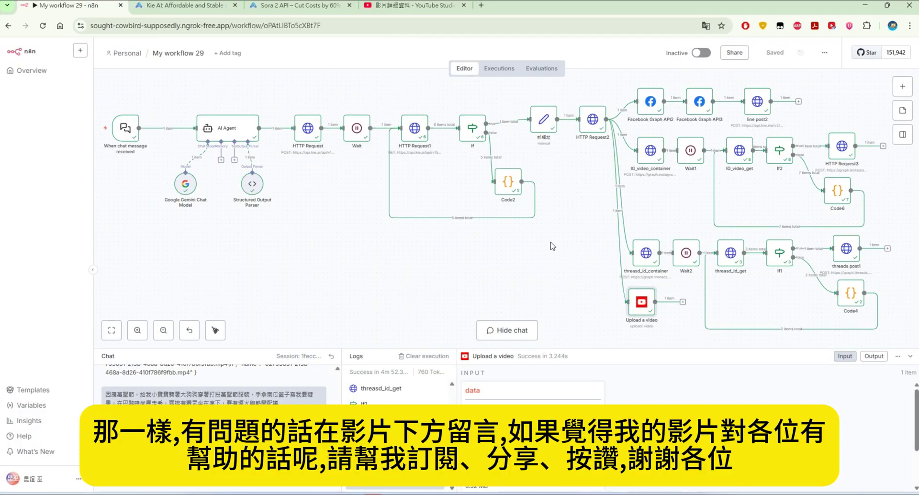